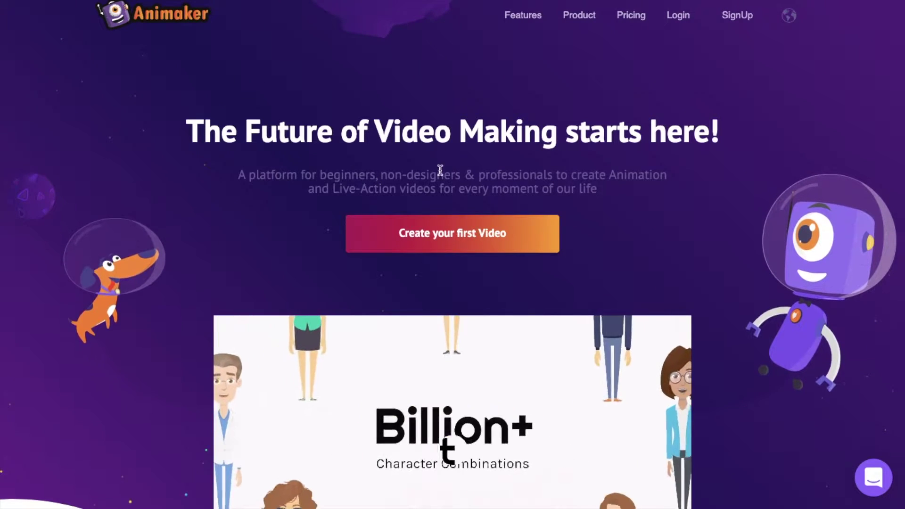
Start creating a first video and sign up with a Google account.
{"action": "left_click", "coordinate": [461, 226]}
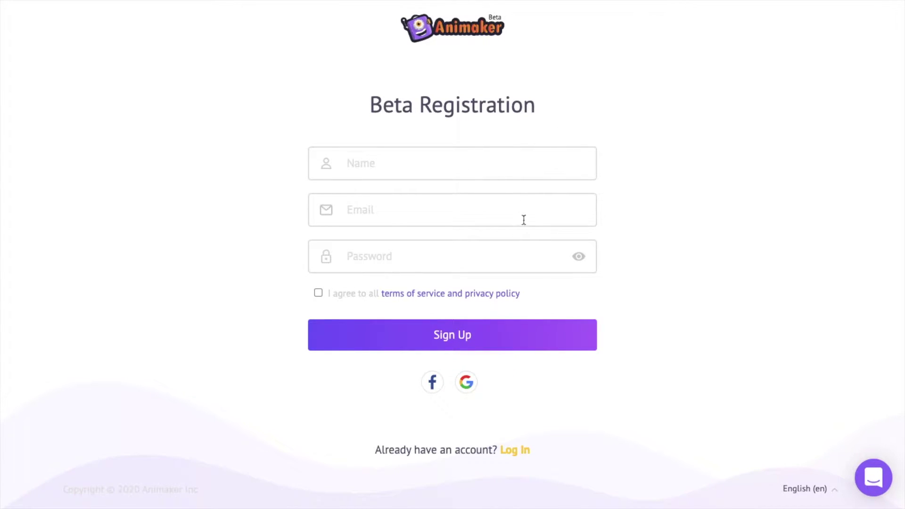
{"action": "left_click", "coordinate": [465, 382]}
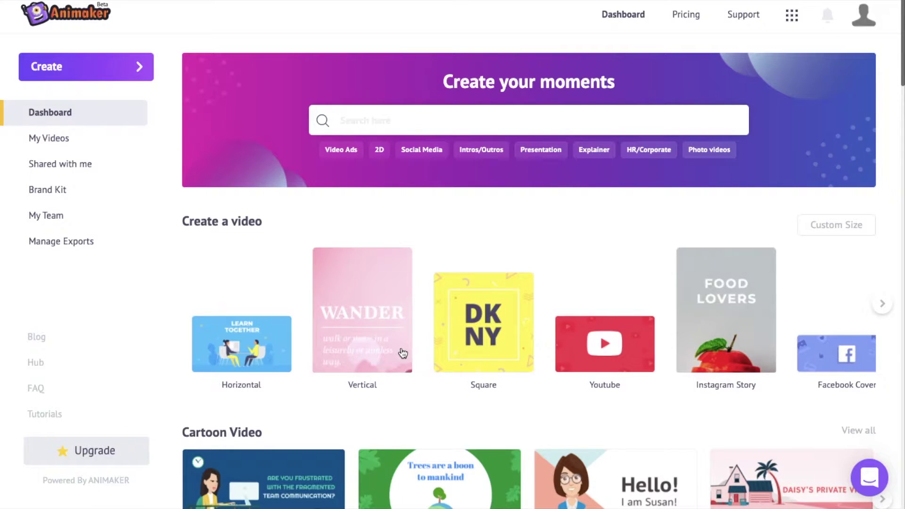
Search the templates for "photo video" and browse the results as far as the Wedding Invite template.
{"action": "left_click", "coordinate": [382, 126]}
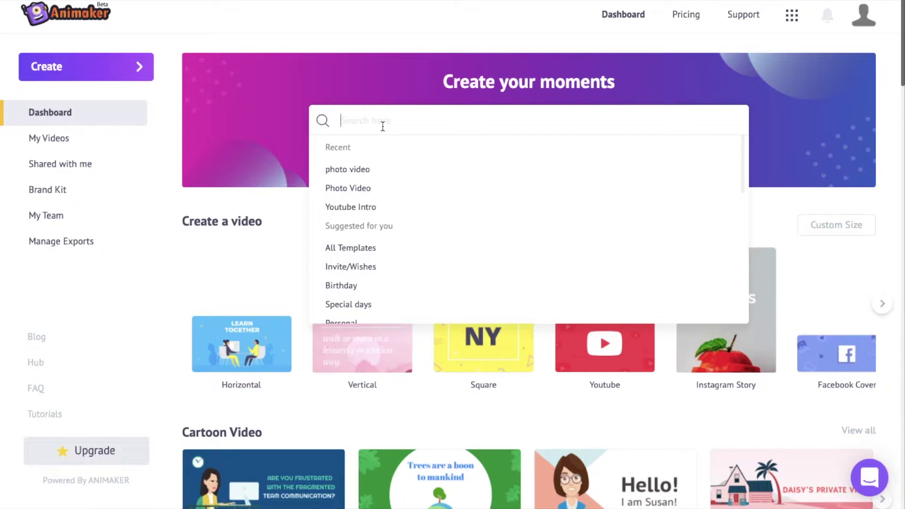
{"action": "left_click", "coordinate": [369, 170]}
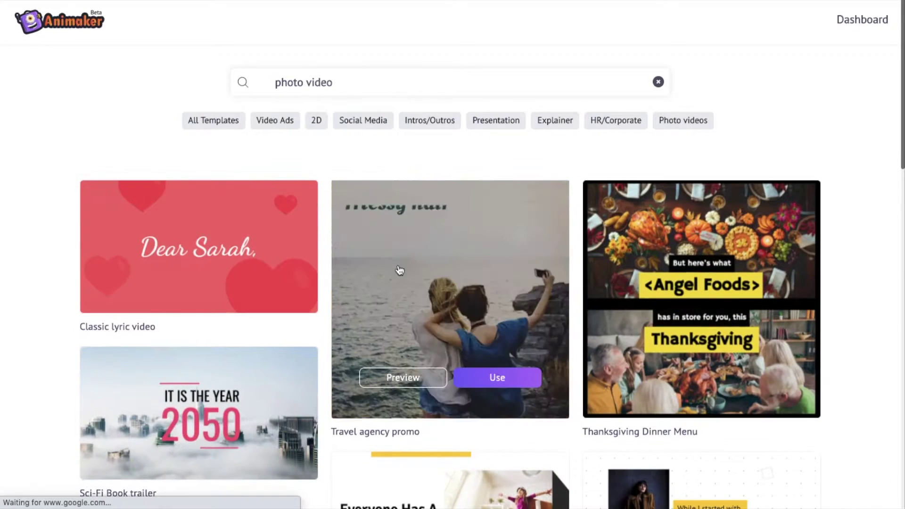
{"action": "scroll", "coordinate": [394, 263], "scroll_direction": "down", "scroll_amount": 6}
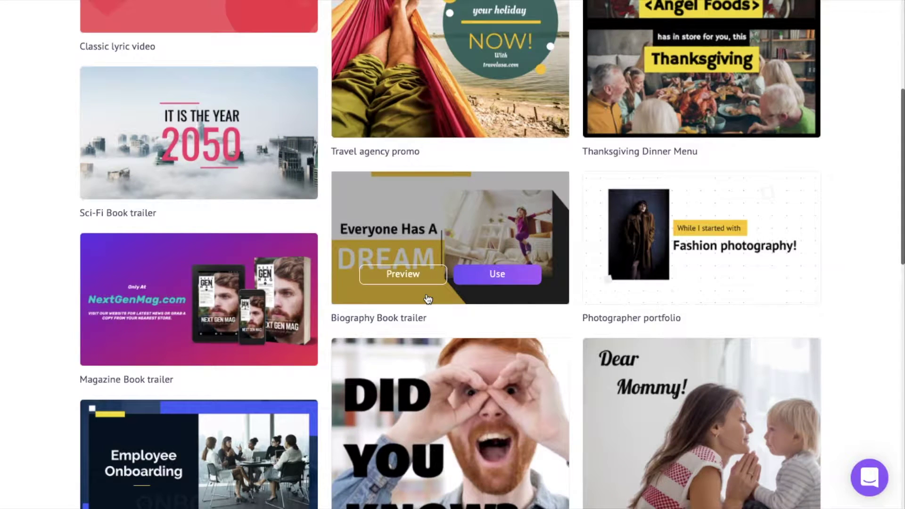
{"action": "scroll", "coordinate": [428, 298], "scroll_direction": "down", "scroll_amount": 8}
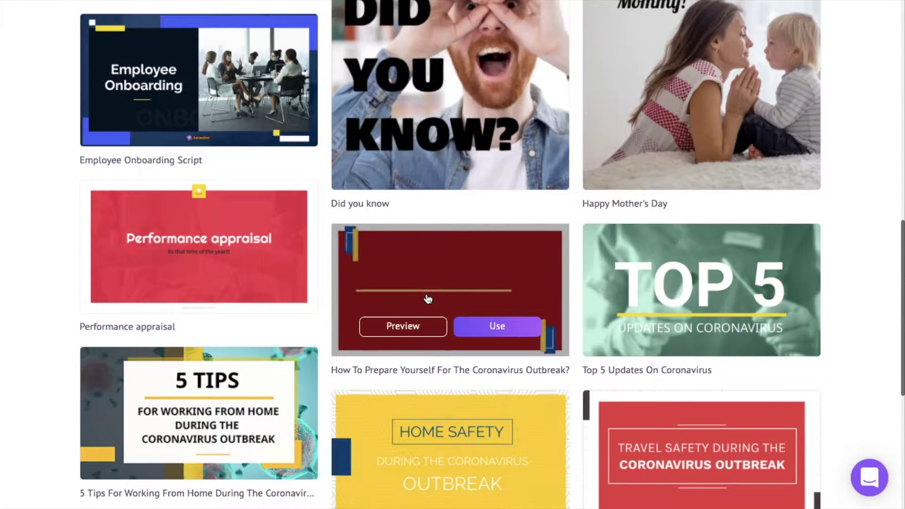
{"action": "scroll", "coordinate": [427, 299], "scroll_direction": "up", "scroll_amount": 15}
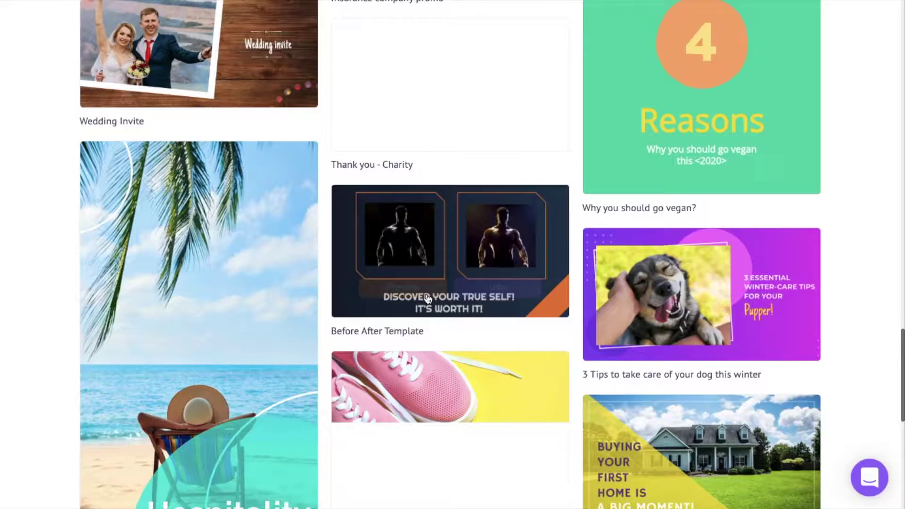
{"action": "scroll", "coordinate": [428, 298], "scroll_direction": "down", "scroll_amount": 5}
{"action": "scroll", "coordinate": [427, 298], "scroll_direction": "down", "scroll_amount": 4}
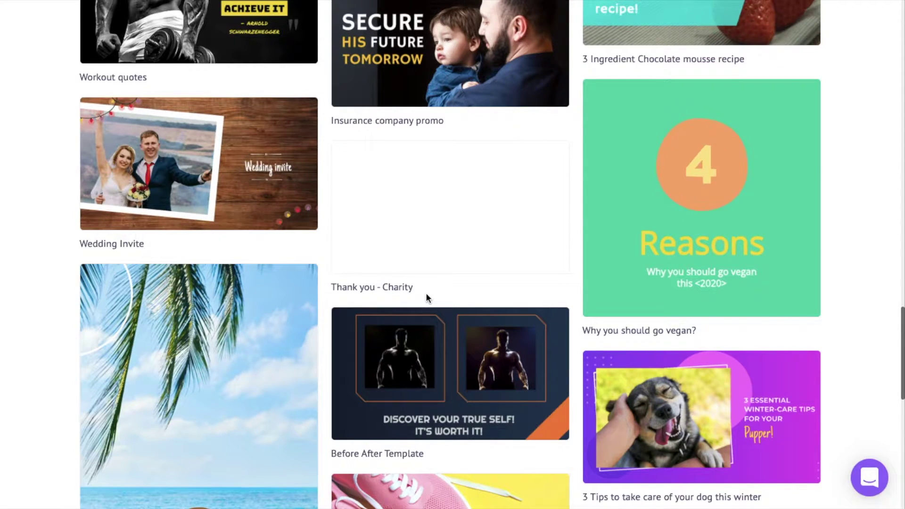
Play the preview of the Wedding Invite template and open the template as a new project.
{"action": "mouse_move", "coordinate": [160, 201]}
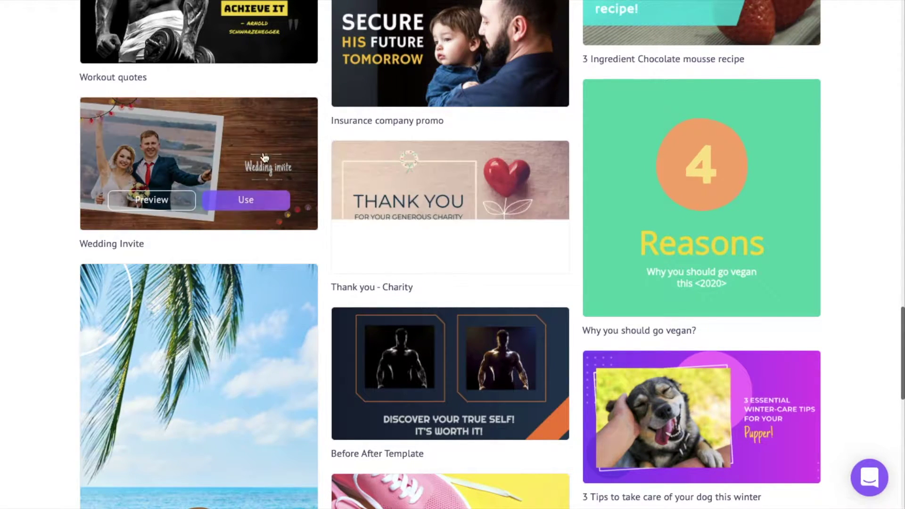
{"action": "left_click", "coordinate": [160, 201]}
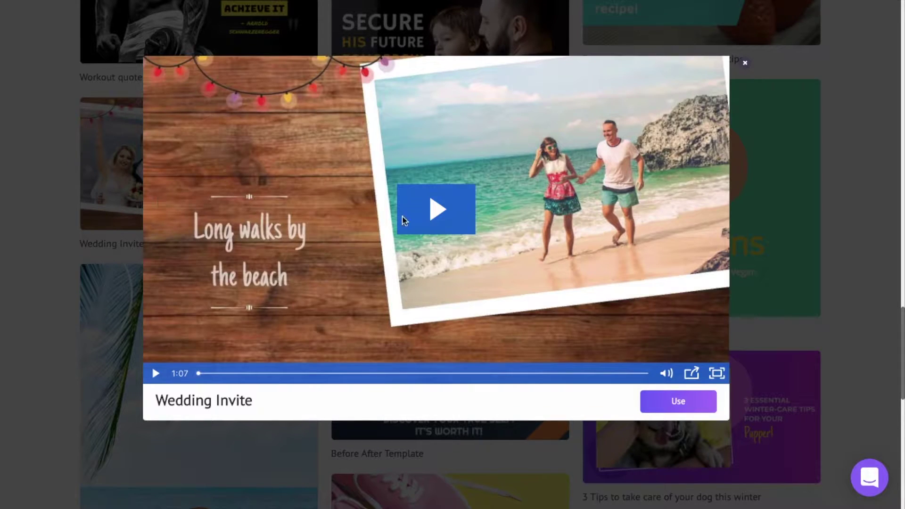
{"action": "left_click", "coordinate": [429, 221]}
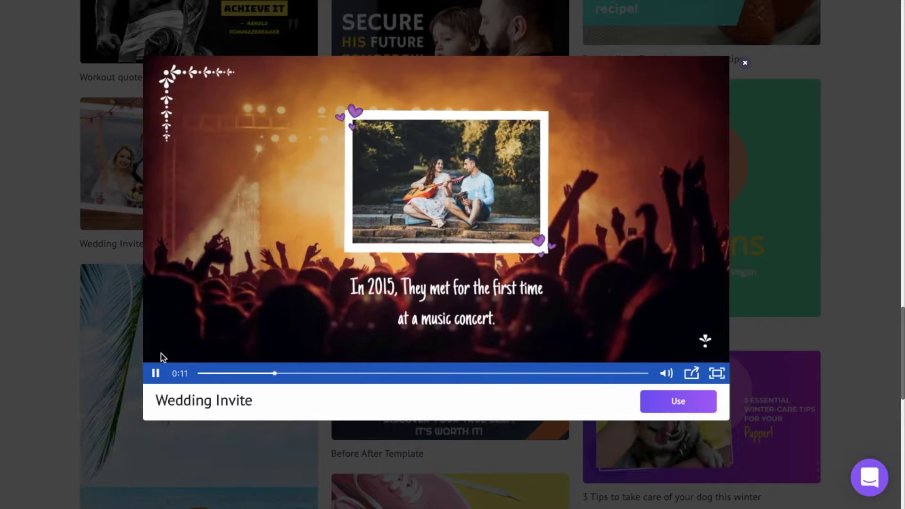
{"action": "left_click", "coordinate": [674, 406]}
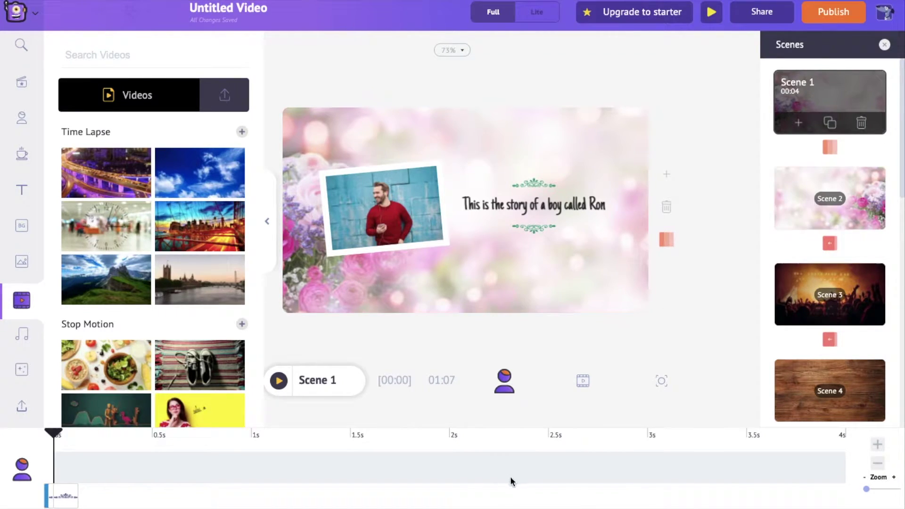
Examine the video timeline and the Camera Timeline, and return to Scene 1's character timeline.
{"action": "left_click", "coordinate": [584, 382]}
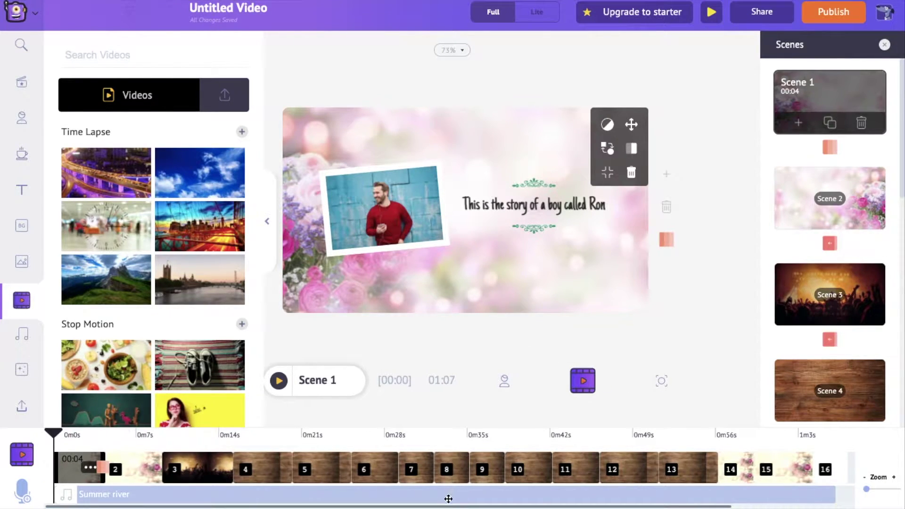
{"action": "left_click", "coordinate": [660, 380]}
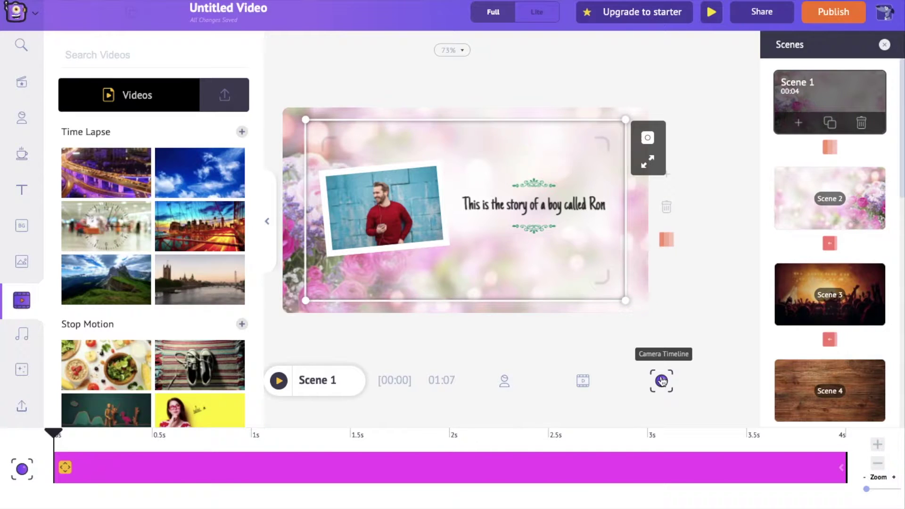
{"action": "left_click", "coordinate": [504, 381]}
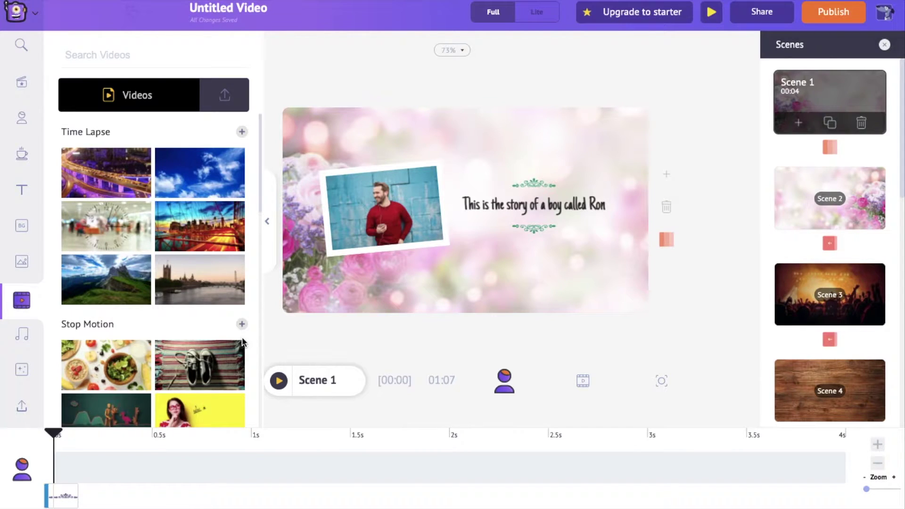
Upload the images Alex.jpg, concert-768722_1920.jpg and Sarah.jpg to My Files.
{"action": "left_click", "coordinate": [22, 408]}
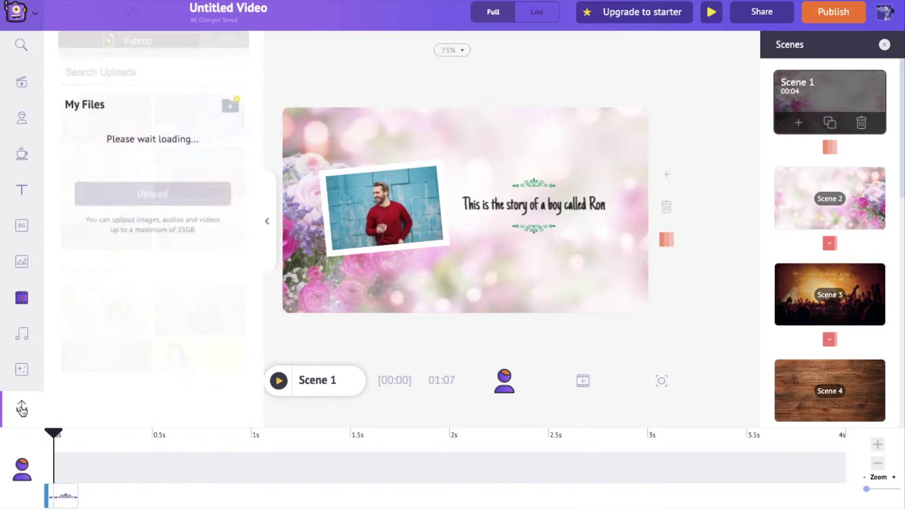
{"action": "left_click", "coordinate": [113, 383]}
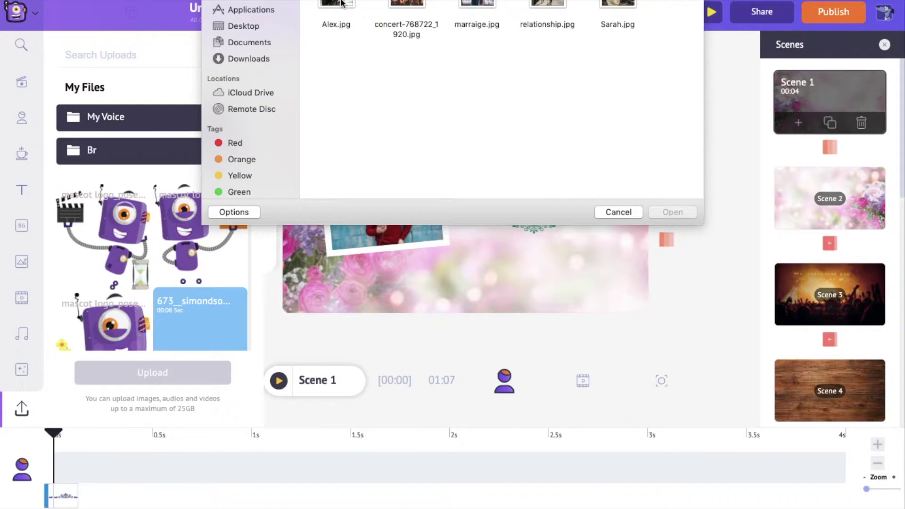
{"action": "left_click_drag", "start_coordinate": [341, 3], "coordinate": [162, 238]}
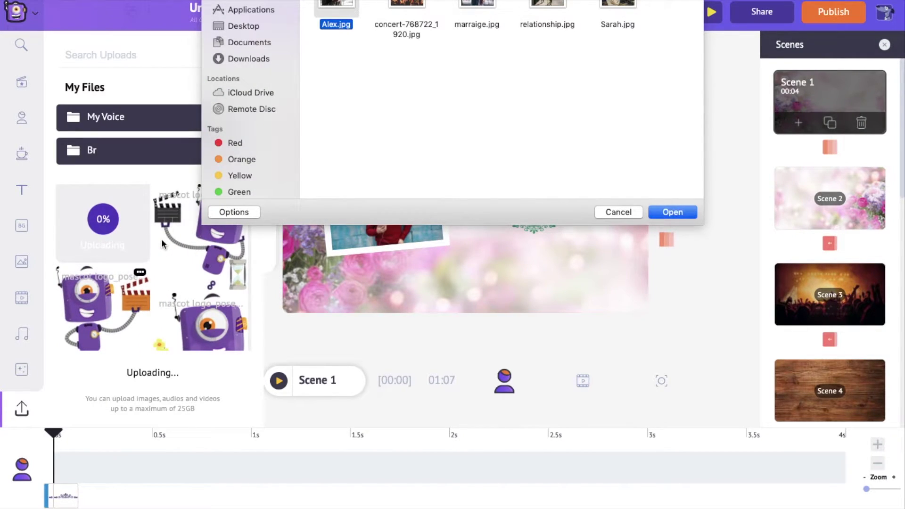
{"action": "left_click_drag", "start_coordinate": [406, 4], "coordinate": [142, 235]}
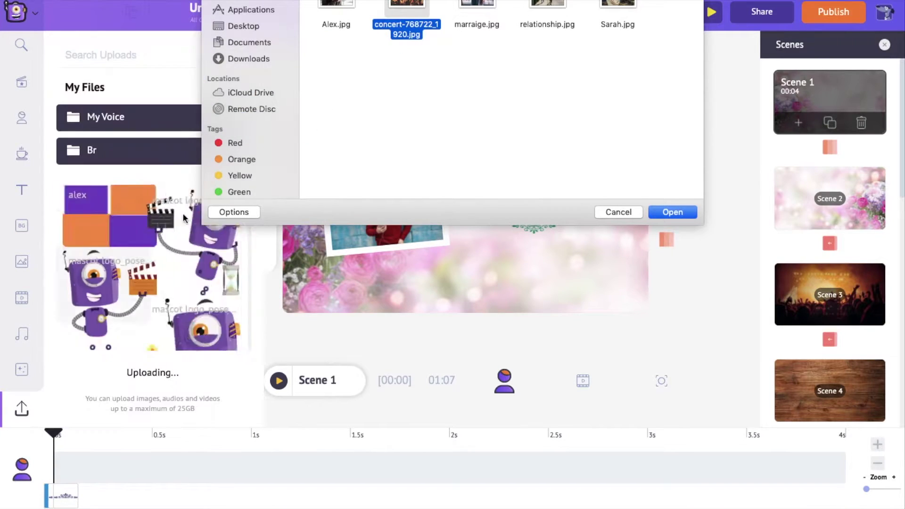
{"action": "left_click_drag", "start_coordinate": [618, 4], "coordinate": [141, 283]}
{"action": "left_click", "coordinate": [616, 211]}
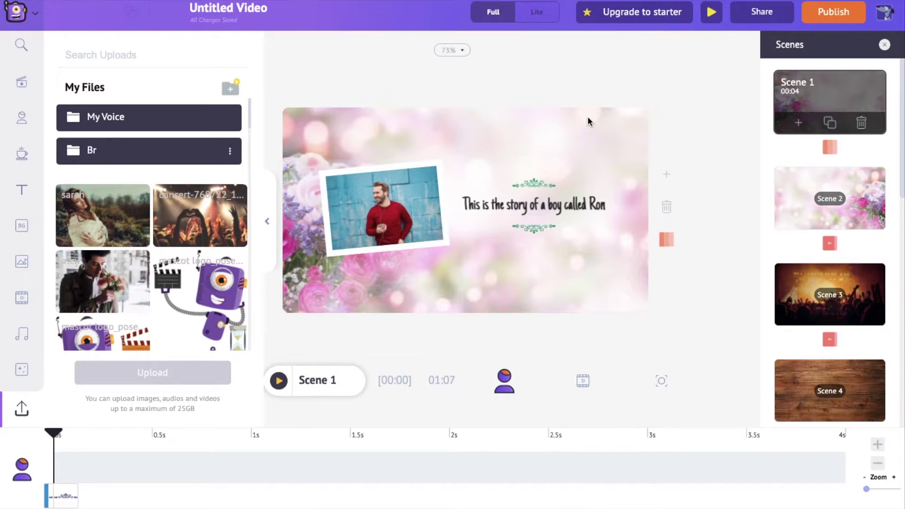
Swap the framed photo of the man in Scene 1 for the uploaded Alex.jpg and apply the replacement.
{"action": "left_click", "coordinate": [418, 194]}
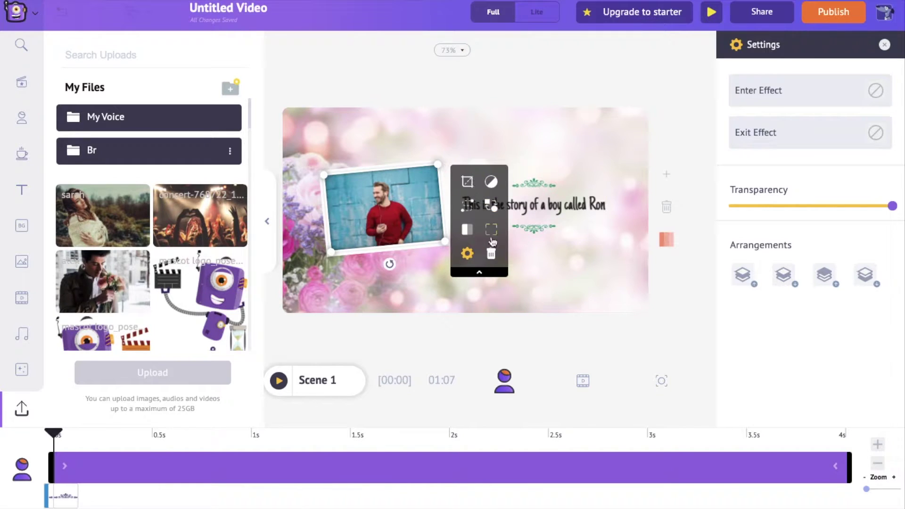
{"action": "left_click", "coordinate": [492, 213]}
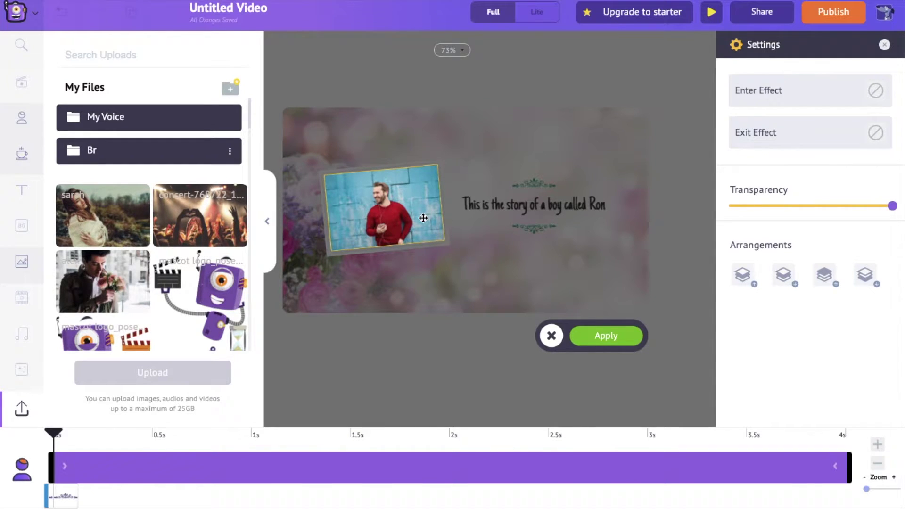
{"action": "left_click", "coordinate": [105, 276]}
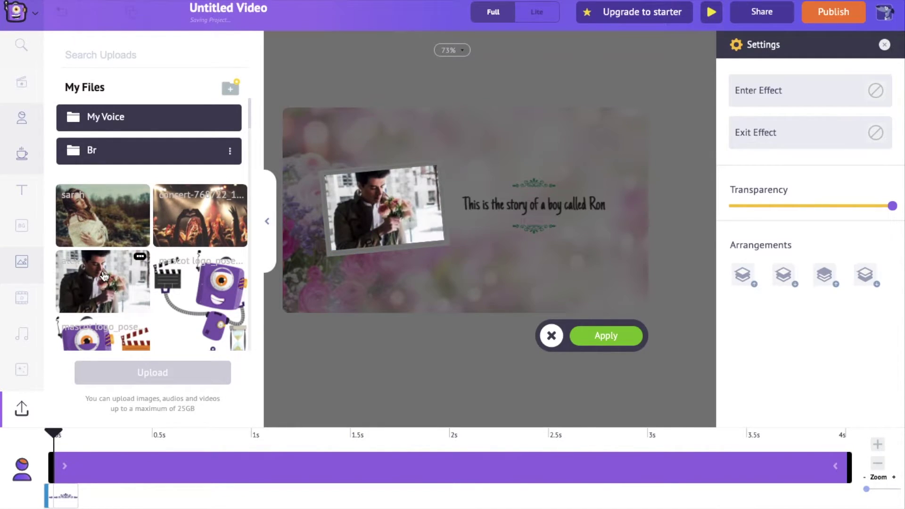
{"action": "left_click", "coordinate": [354, 188]}
{"action": "left_click", "coordinate": [610, 339]}
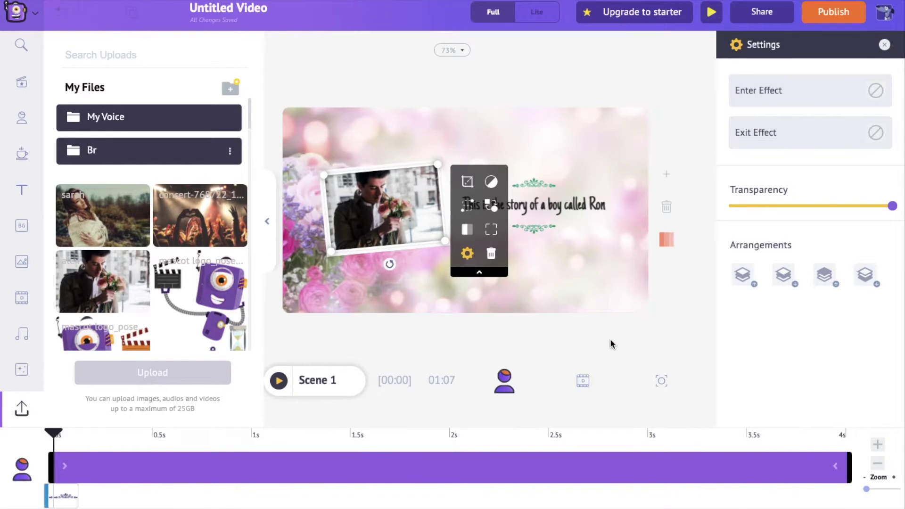
{"action": "left_click", "coordinate": [671, 303]}
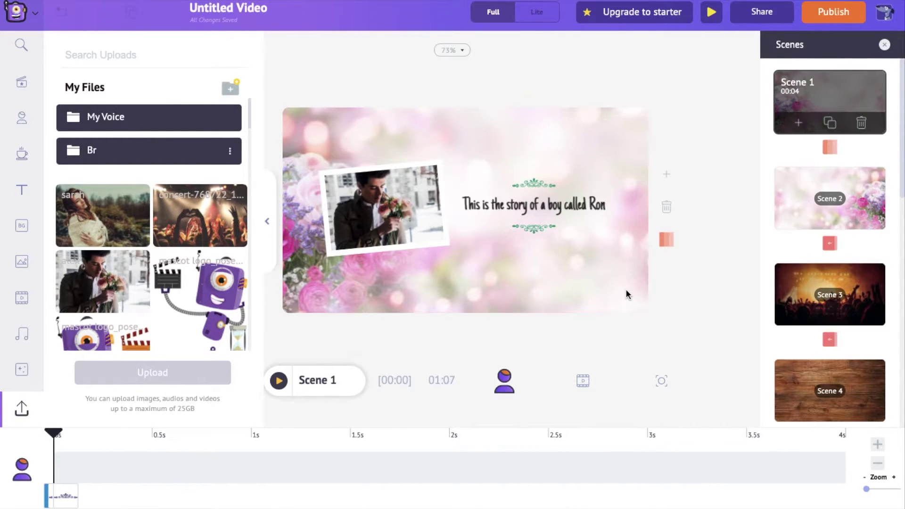
Replace the boy's name in Scene 1's caption with the new character's first name and widen the text box to fit one line.
{"action": "double_click", "coordinate": [582, 208]}
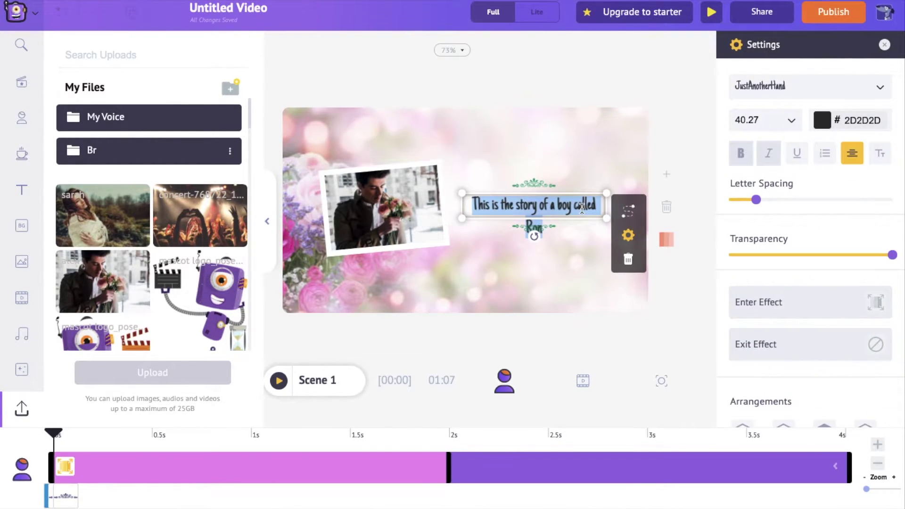
{"action": "key", "text": "Right"}
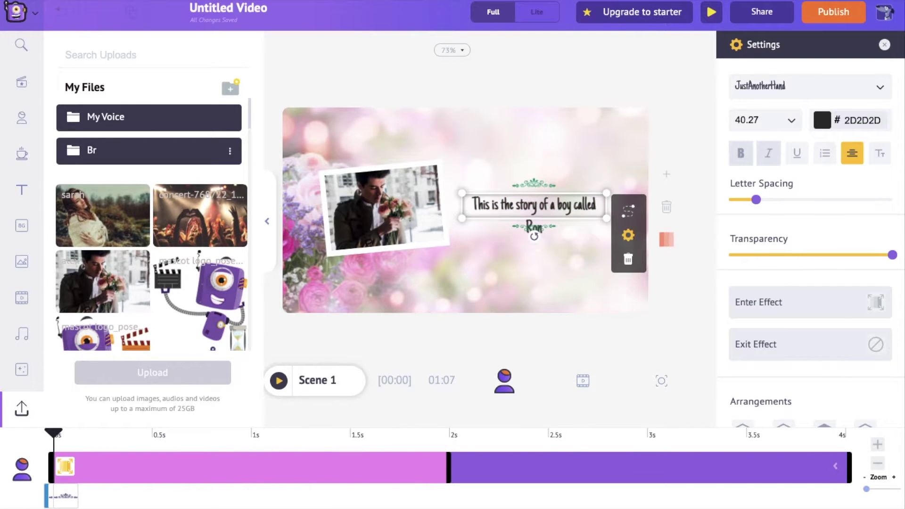
{"action": "key", "text": "BackSpace"}
{"action": "key", "text": "BackSpace"}
{"action": "key", "text": "BackSpace"}
{"action": "key", "text": "BackSpace"}
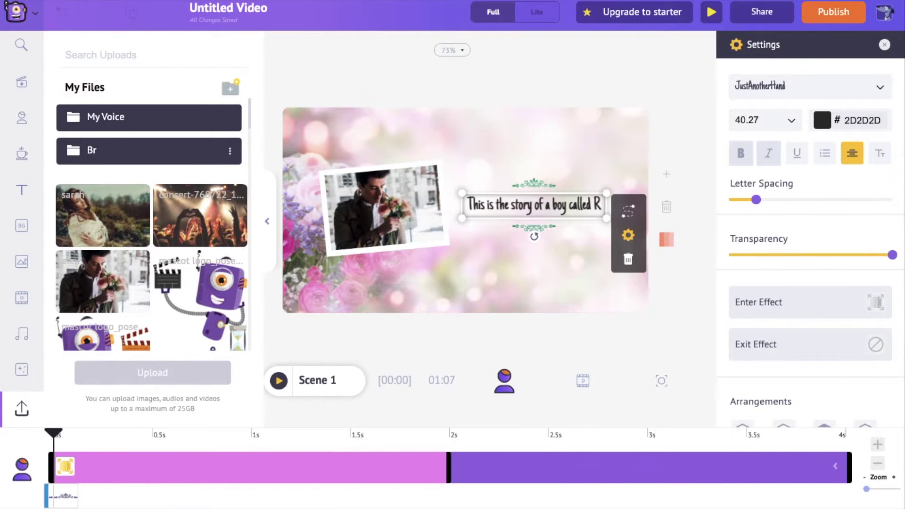
{"action": "type", "text": "Alex"}
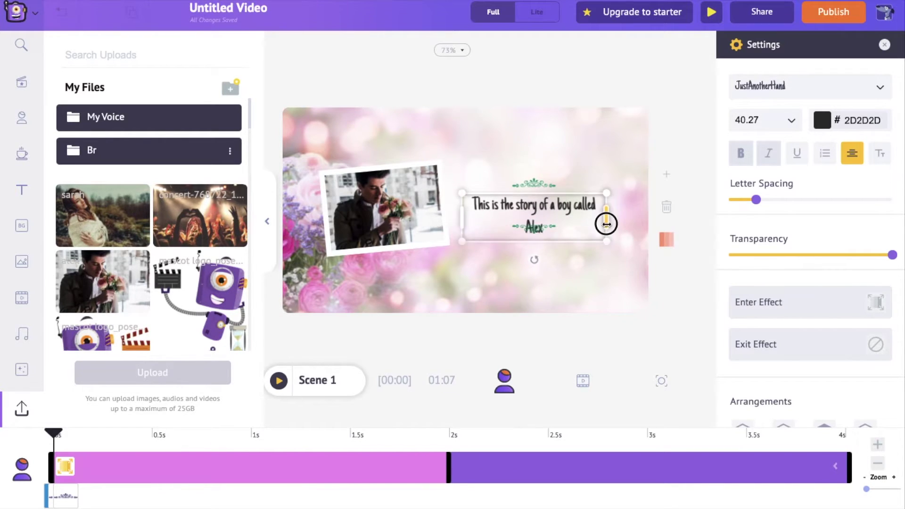
{"action": "left_click_drag", "start_coordinate": [606, 224], "coordinate": [615, 222]}
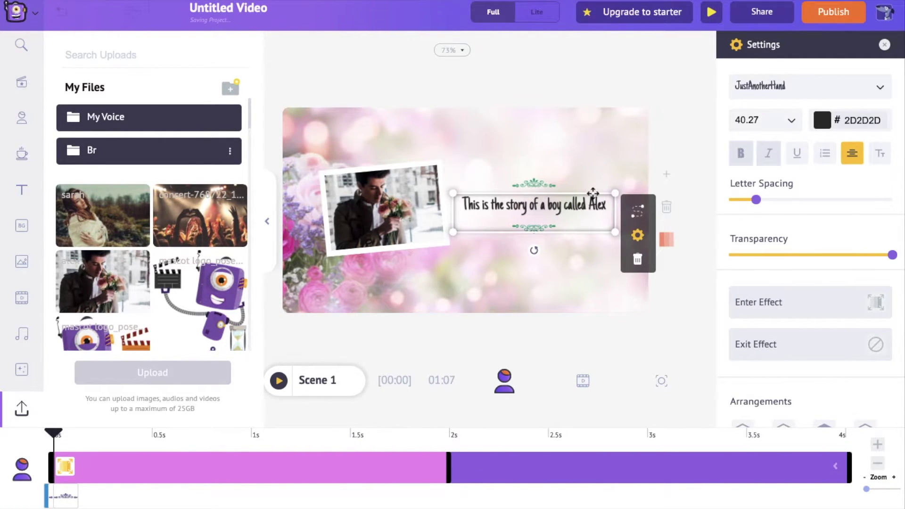
Examine the formatting options for Scene 1's caption, including its effects, font list, font size and colour palette.
{"action": "scroll", "coordinate": [794, 273], "scroll_direction": "down", "scroll_amount": 2}
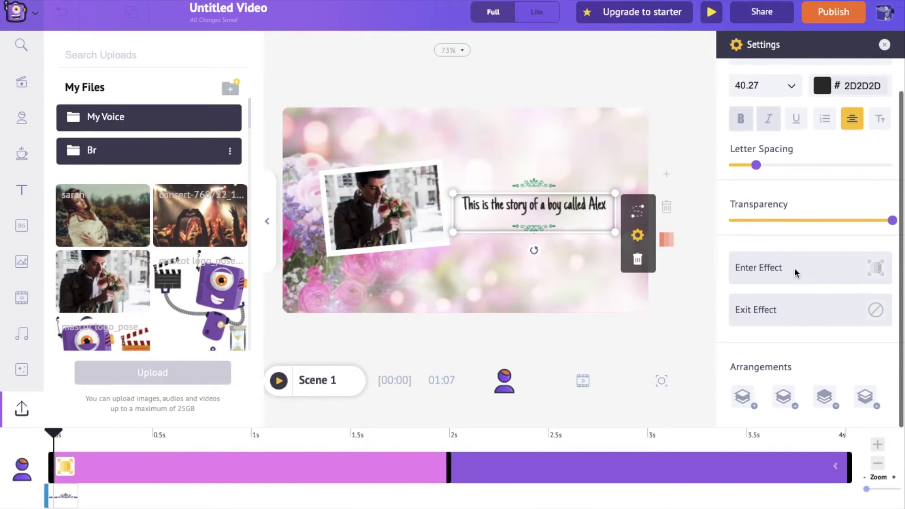
{"action": "scroll", "coordinate": [796, 273], "scroll_direction": "up", "scroll_amount": 2}
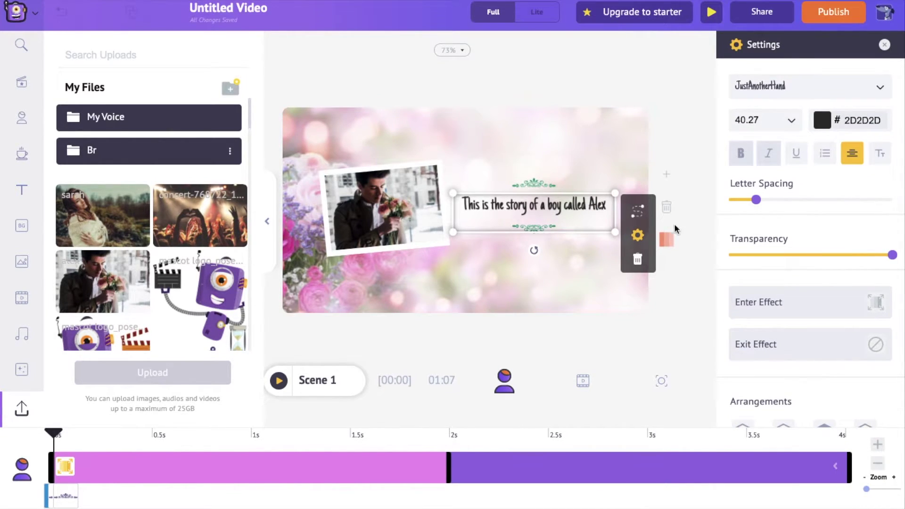
{"action": "left_click", "coordinate": [843, 88]}
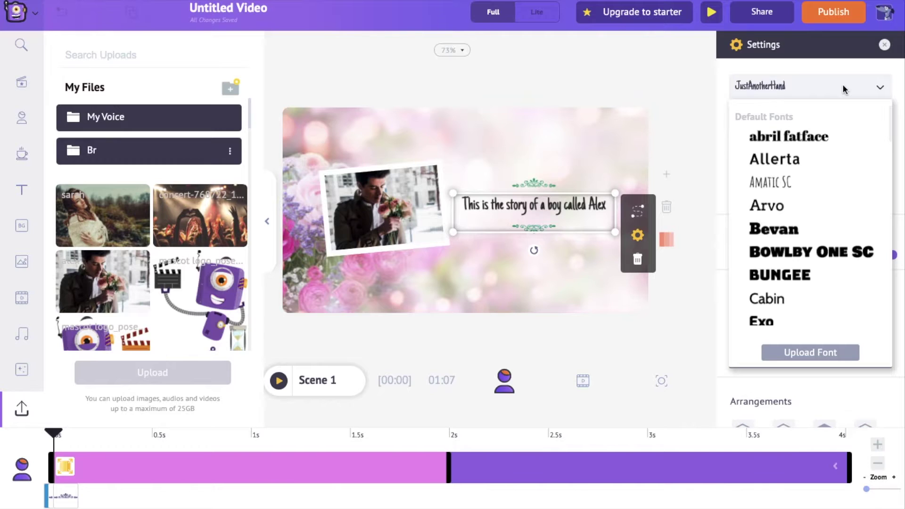
{"action": "left_click", "coordinate": [886, 87]}
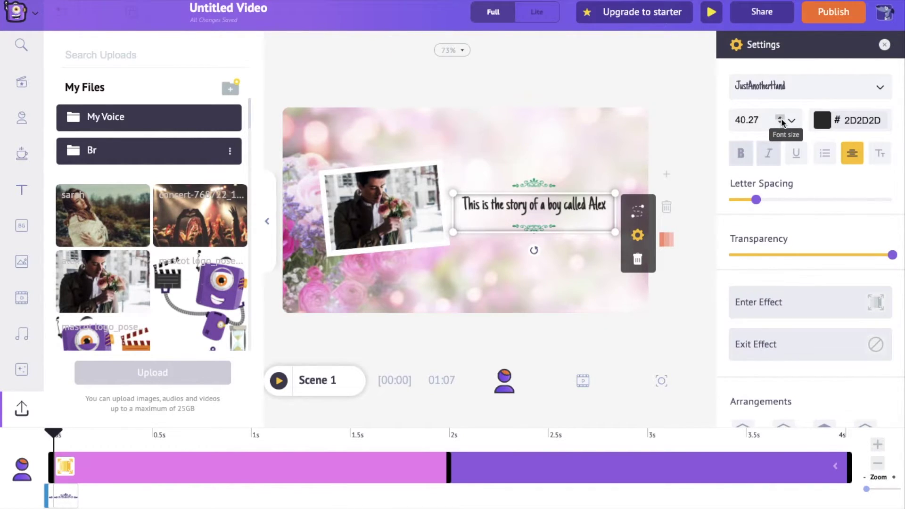
{"action": "left_click", "coordinate": [822, 120]}
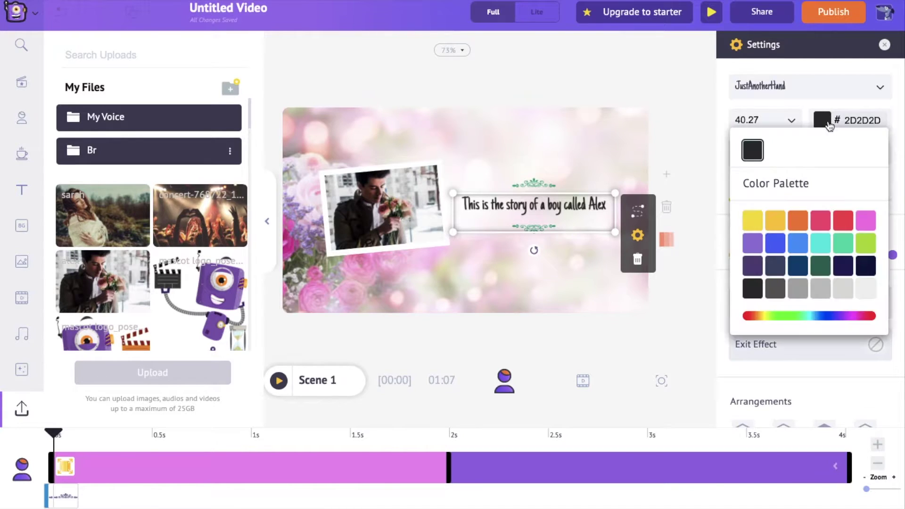
{"action": "left_click", "coordinate": [858, 107]}
{"action": "left_click", "coordinate": [738, 173]}
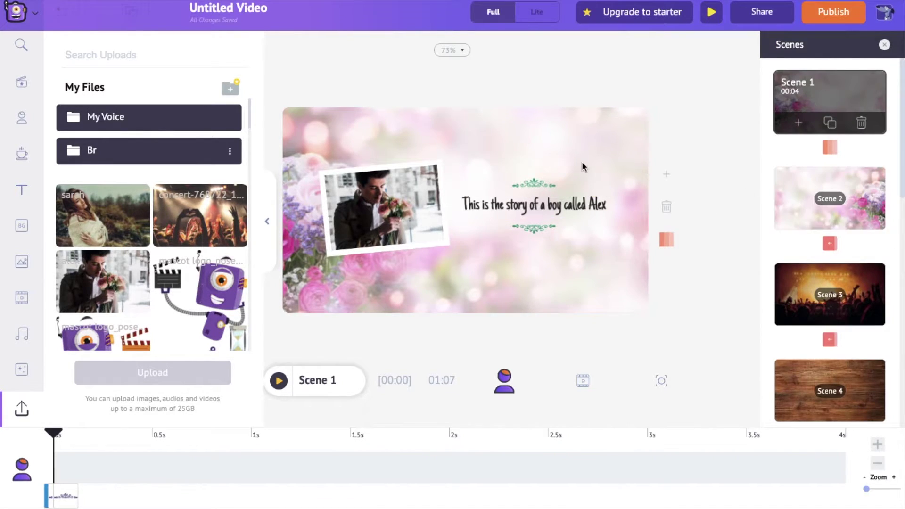
Swap the framed photo of the woman in Scene 2 for the uploaded sarah image and apply the replacement.
{"action": "left_click", "coordinate": [784, 174]}
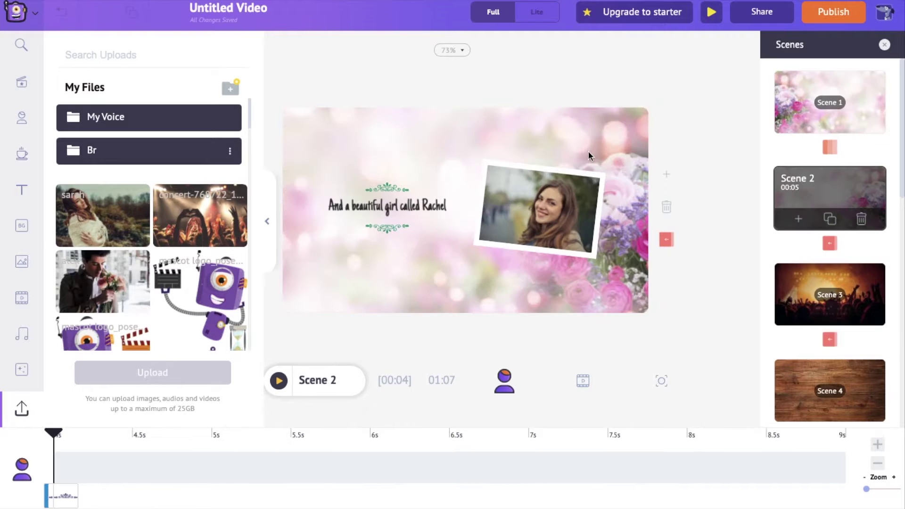
{"action": "left_click", "coordinate": [552, 206]}
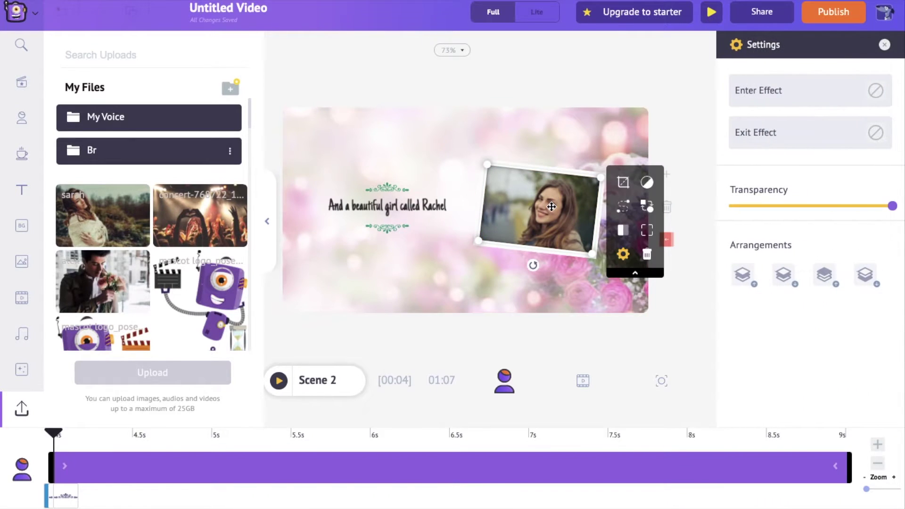
{"action": "left_click", "coordinate": [647, 206]}
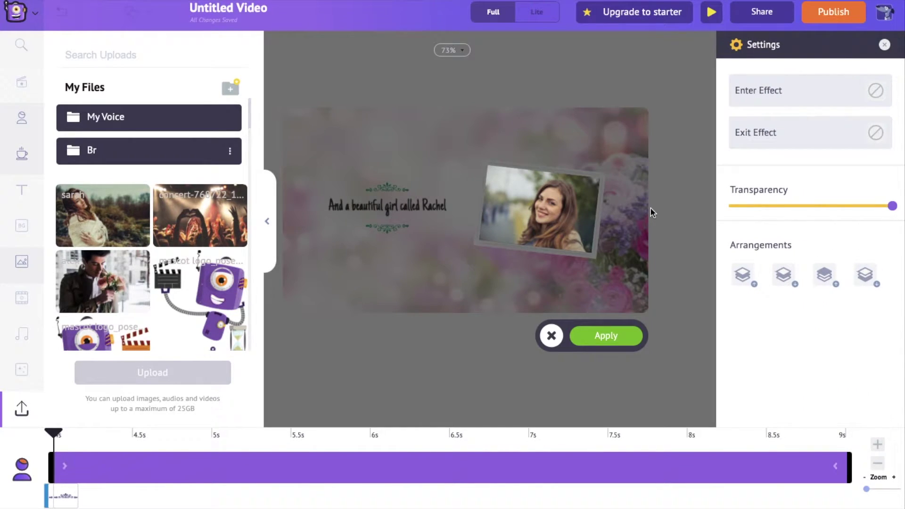
{"action": "left_click", "coordinate": [106, 218]}
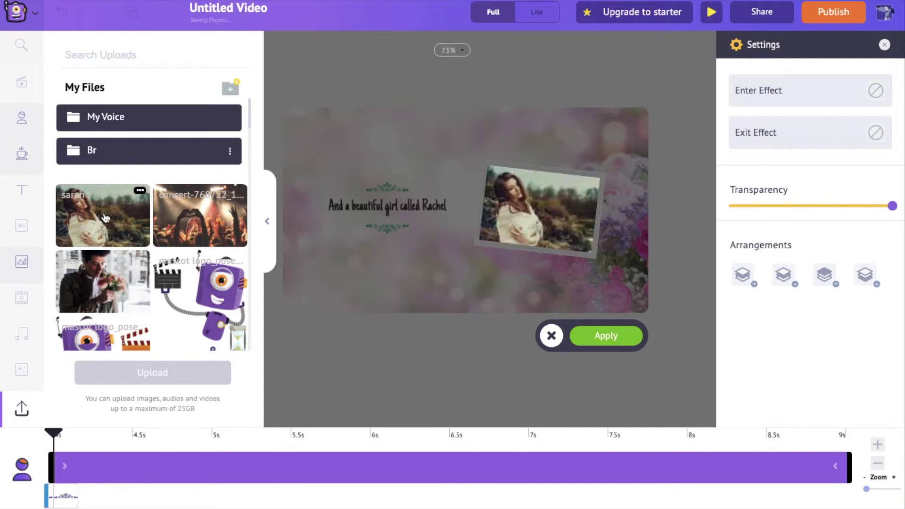
{"action": "left_click", "coordinate": [615, 335]}
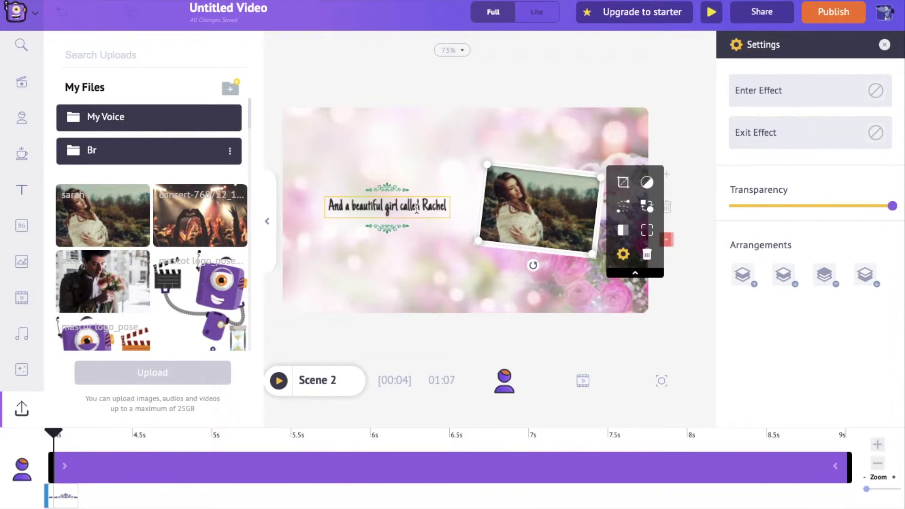
Replace the girl's name in Scene 2's caption with the new character's first name.
{"action": "left_click", "coordinate": [417, 208]}
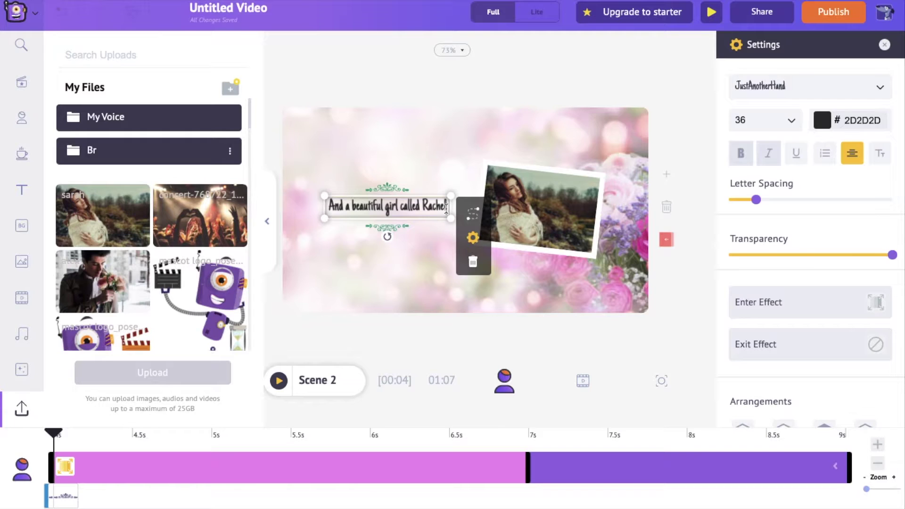
{"action": "key", "text": "BackSpace"}
{"action": "key", "text": "BackSpace"}
{"action": "key", "text": "BackSpace"}
{"action": "key", "text": "BackSpace"}
{"action": "key", "text": "BackSpace"}
{"action": "key", "text": "BackSpace"}
{"action": "type", "text": "Sarah"}
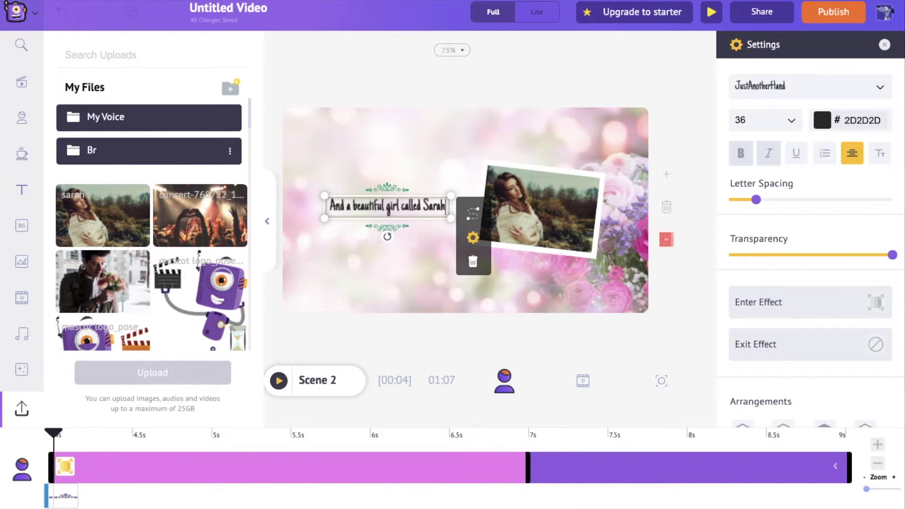
{"action": "left_click", "coordinate": [519, 333]}
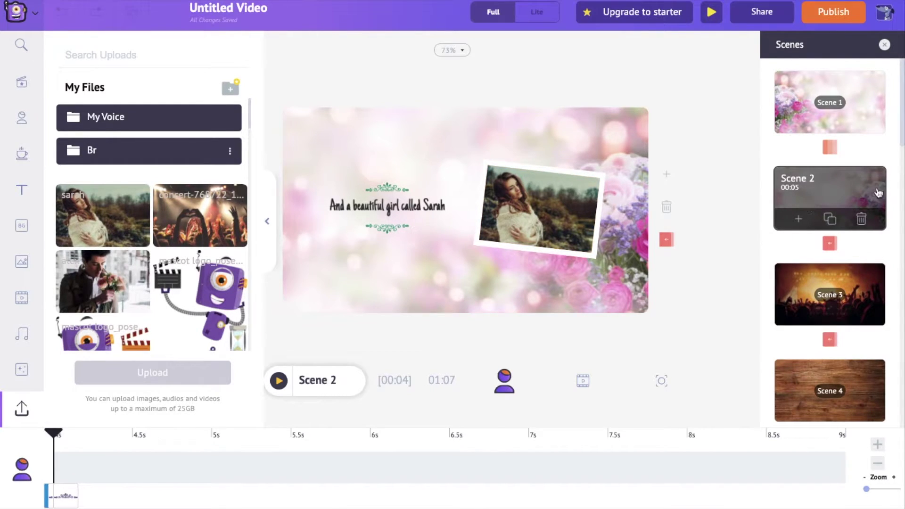
Duplicate Scene 2 and delete the duplicate scene.
{"action": "left_click", "coordinate": [829, 219]}
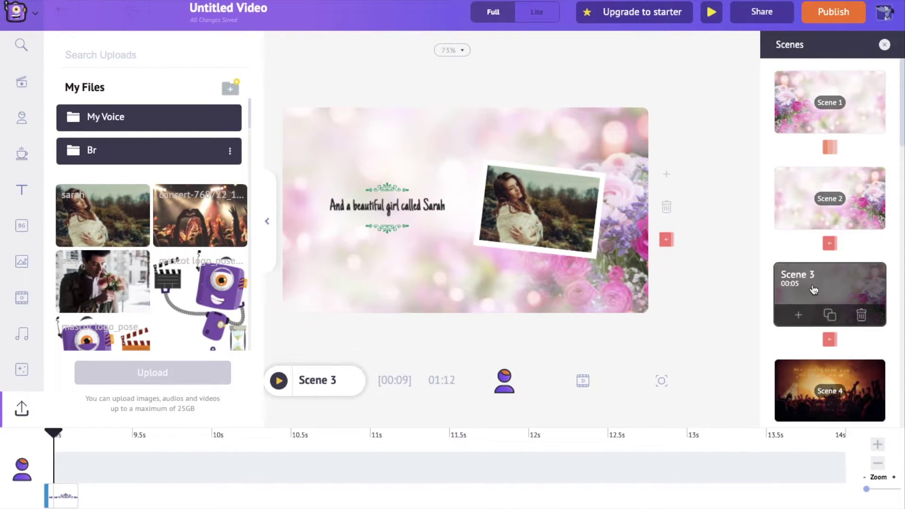
{"action": "left_click", "coordinate": [861, 317]}
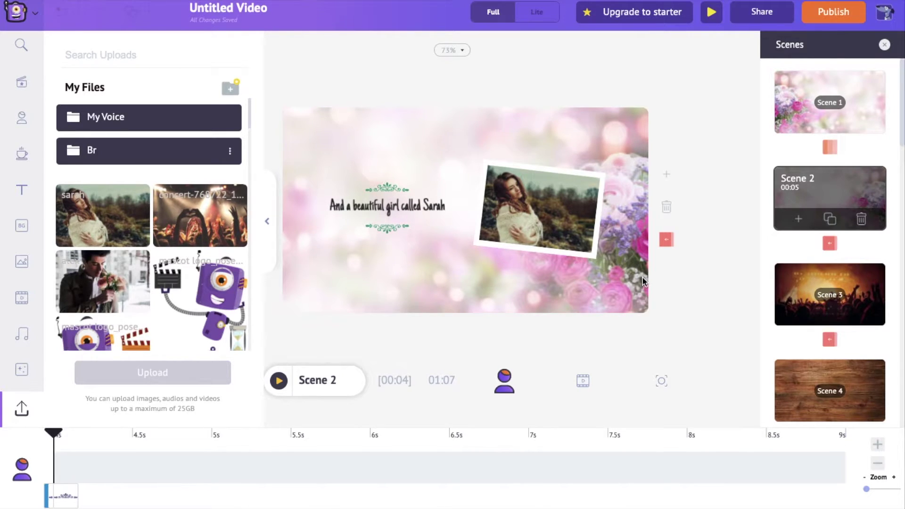
Delete the Summer river music track from the video timeline and return the playhead to the start of Scene 1.
{"action": "left_click", "coordinate": [583, 381]}
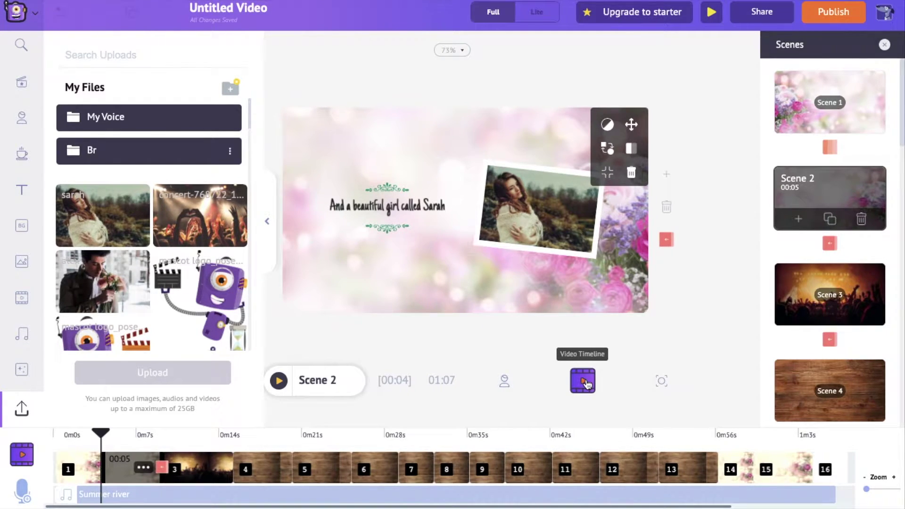
{"action": "left_click", "coordinate": [339, 495]}
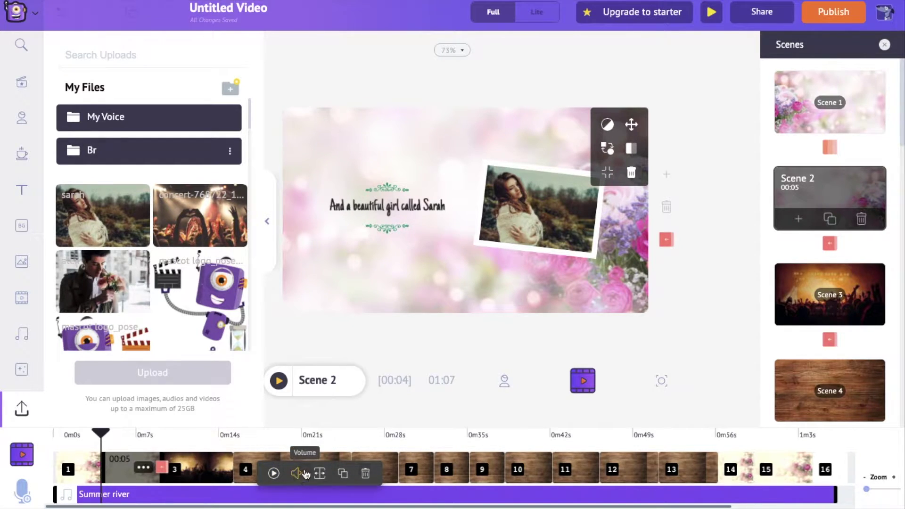
{"action": "left_click", "coordinate": [366, 474]}
{"action": "left_click_drag", "start_coordinate": [100, 432], "coordinate": [53, 438]}
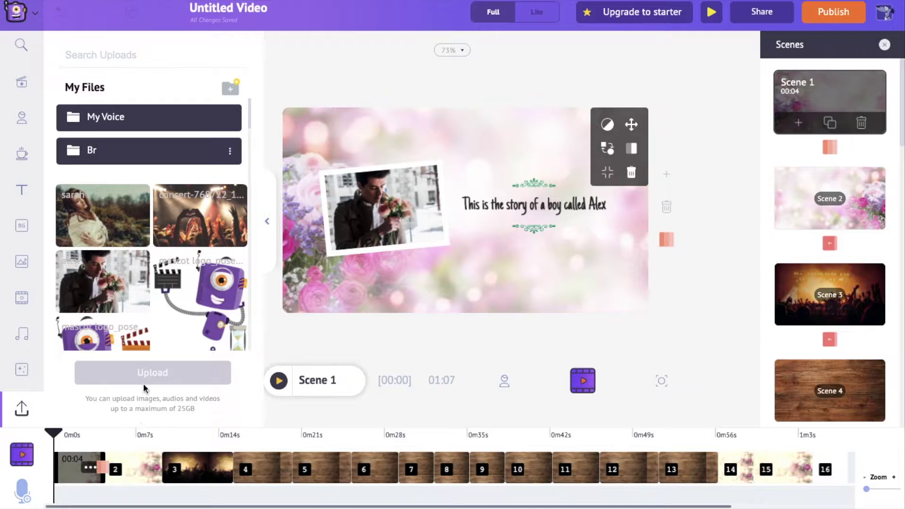
{"action": "scroll", "coordinate": [195, 267], "scroll_direction": "down", "scroll_amount": 6}
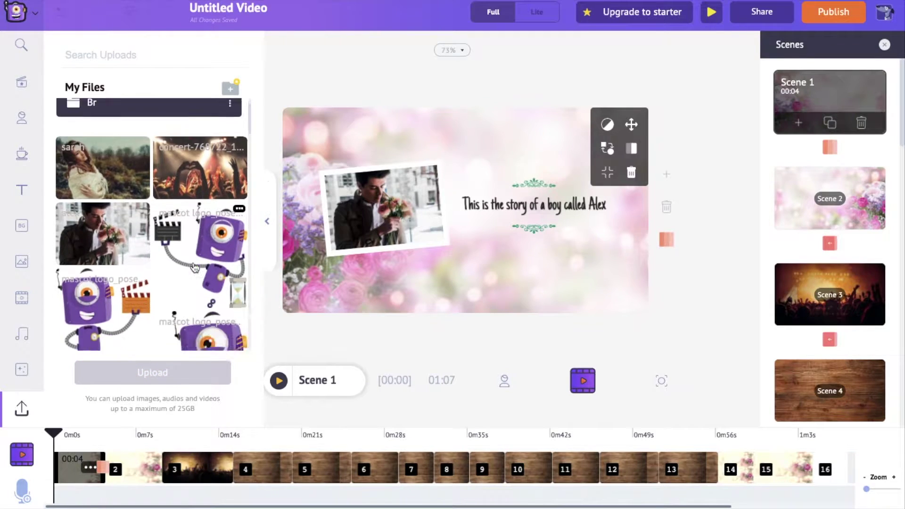
{"action": "scroll", "coordinate": [195, 266], "scroll_direction": "up", "scroll_amount": 3}
{"action": "scroll", "coordinate": [195, 267], "scroll_direction": "up", "scroll_amount": 1}
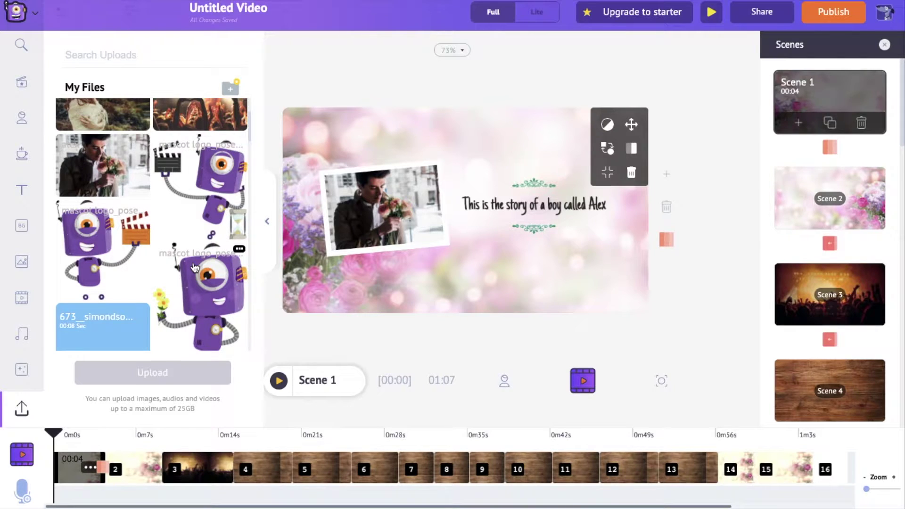
{"action": "scroll", "coordinate": [198, 254], "scroll_direction": "down", "scroll_amount": 4}
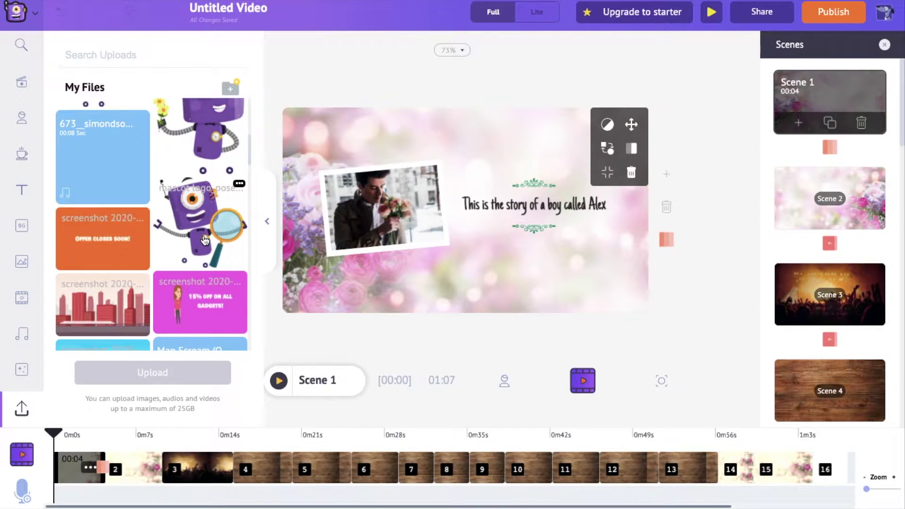
Add the Perennial track from the music library to the video timeline as background music.
{"action": "left_click", "coordinate": [22, 335]}
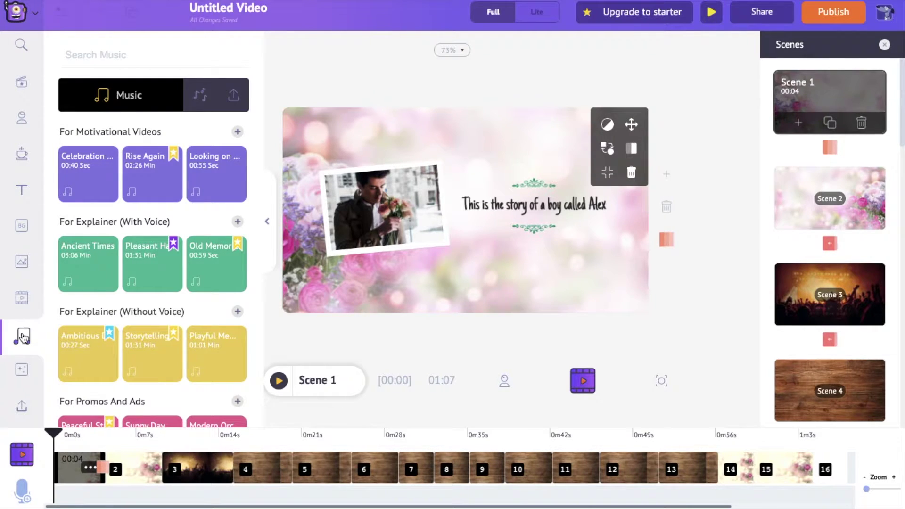
{"action": "mouse_move", "coordinate": [148, 184]}
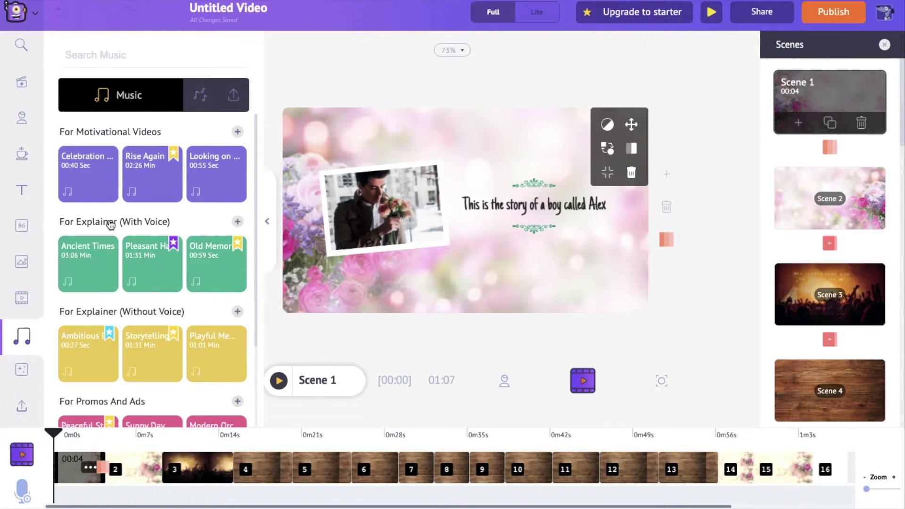
{"action": "mouse_move", "coordinate": [88, 176]}
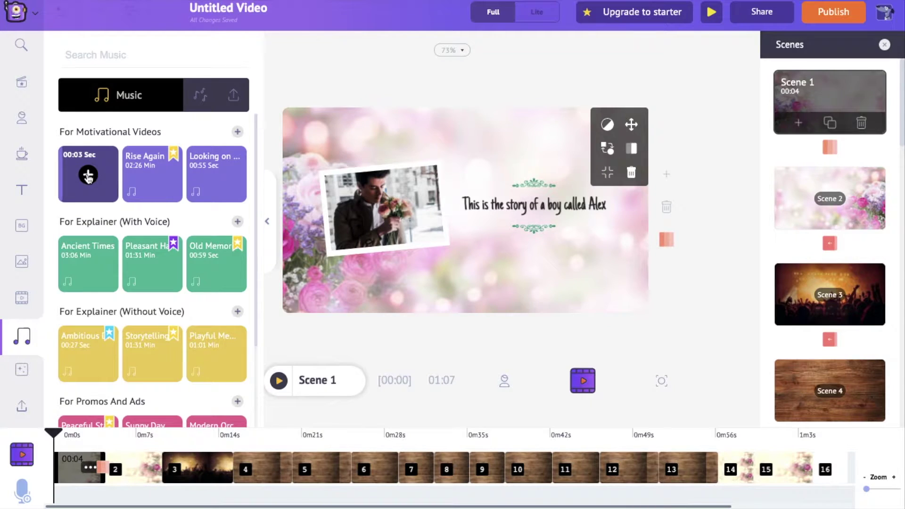
{"action": "mouse_move", "coordinate": [155, 269]}
{"action": "scroll", "coordinate": [88, 282], "scroll_direction": "down", "scroll_amount": 10}
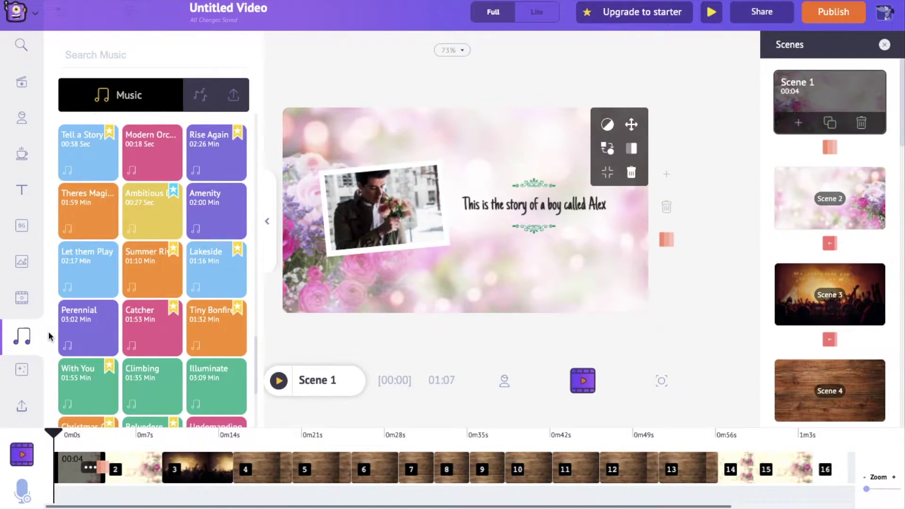
{"action": "mouse_move", "coordinate": [66, 318]}
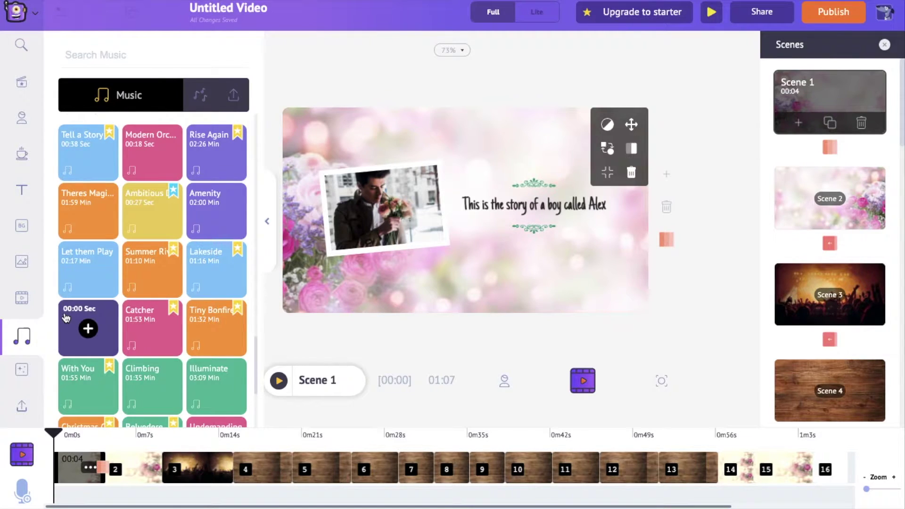
{"action": "left_click", "coordinate": [88, 328]}
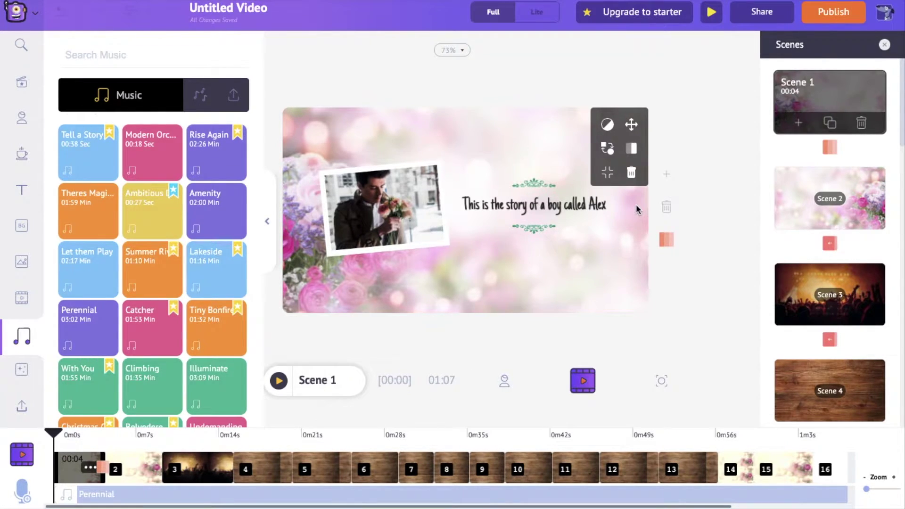
Return to Scene 1 and play its preview.
{"action": "left_click", "coordinate": [809, 197]}
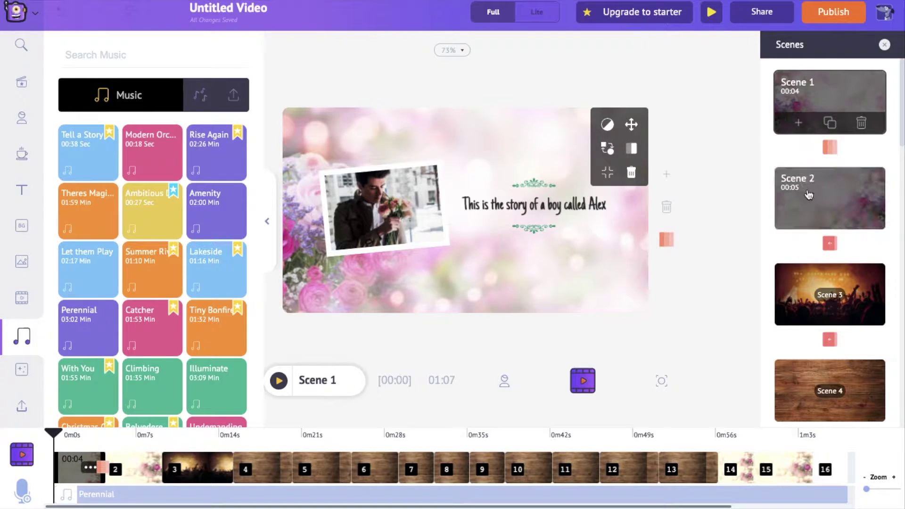
{"action": "left_click", "coordinate": [812, 113]}
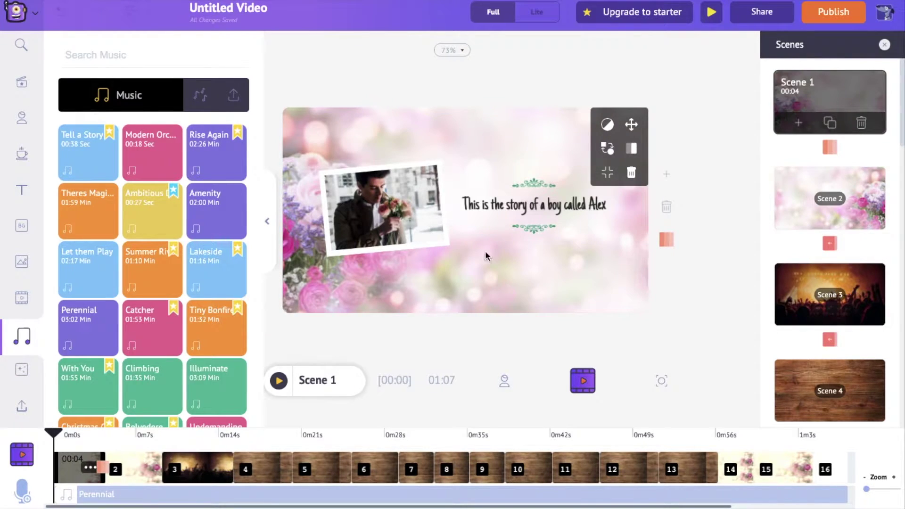
{"action": "left_click", "coordinate": [281, 383]}
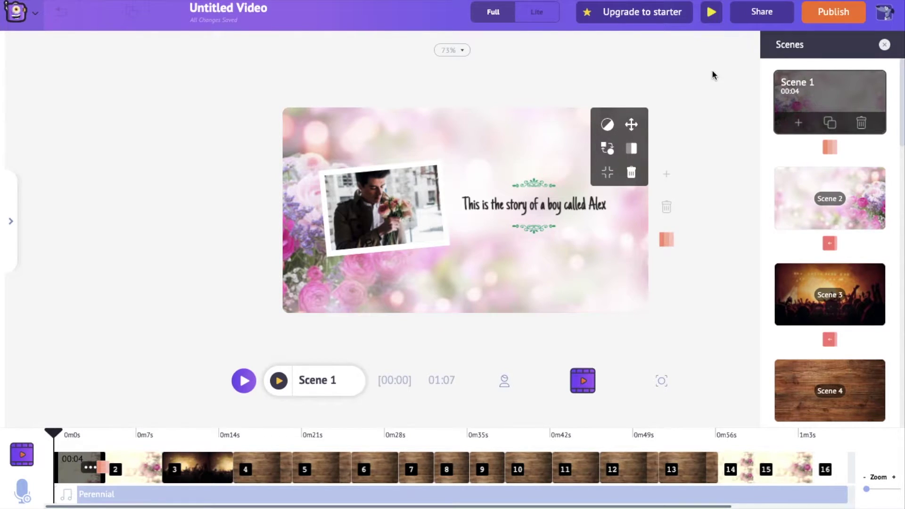
Examine the available publishing options, from video and GIF downloads to the social media destinations.
{"action": "left_click", "coordinate": [850, 15]}
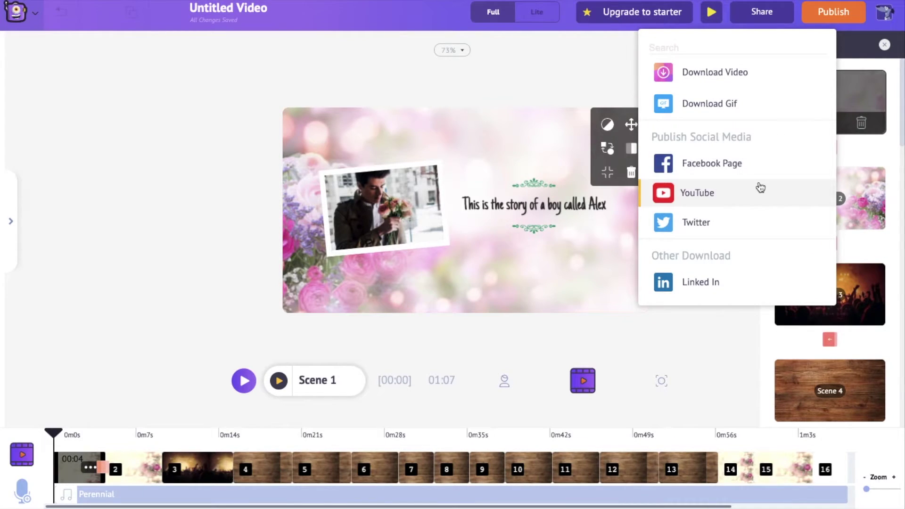
{"action": "scroll", "coordinate": [759, 186], "scroll_direction": "down", "scroll_amount": 5}
{"action": "scroll", "coordinate": [760, 187], "scroll_direction": "down", "scroll_amount": 3}
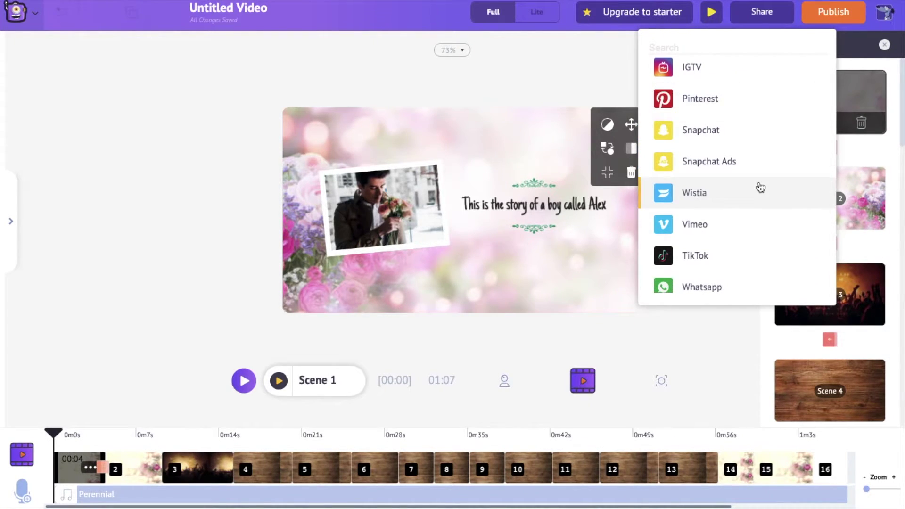
{"action": "scroll", "coordinate": [761, 188], "scroll_direction": "down", "scroll_amount": 5}
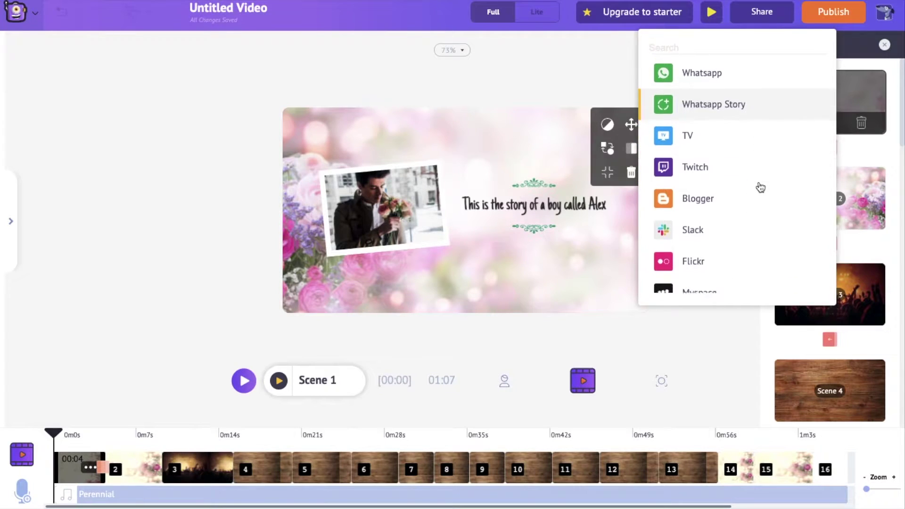
{"action": "scroll", "coordinate": [760, 187], "scroll_direction": "up", "scroll_amount": 12}
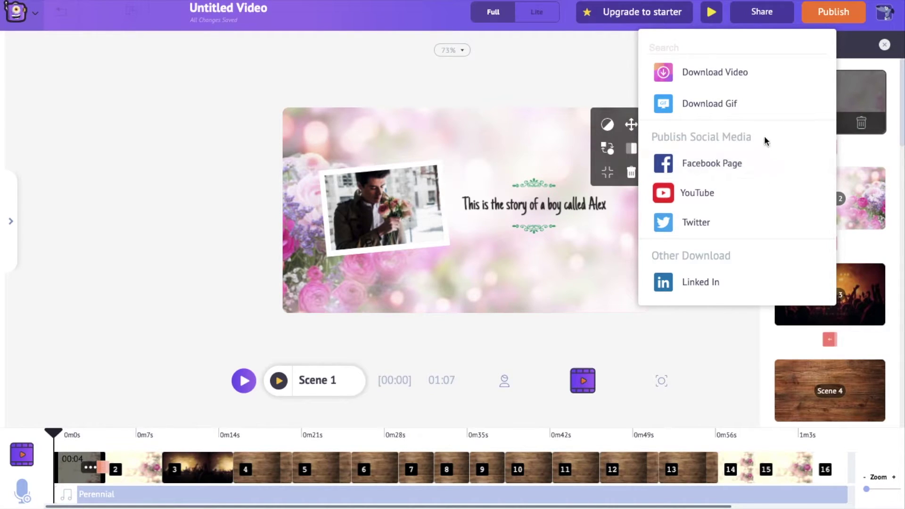
Export the finished video as an HD 720p mp4 download under the name Untitled Video.
{"action": "left_click", "coordinate": [762, 69]}
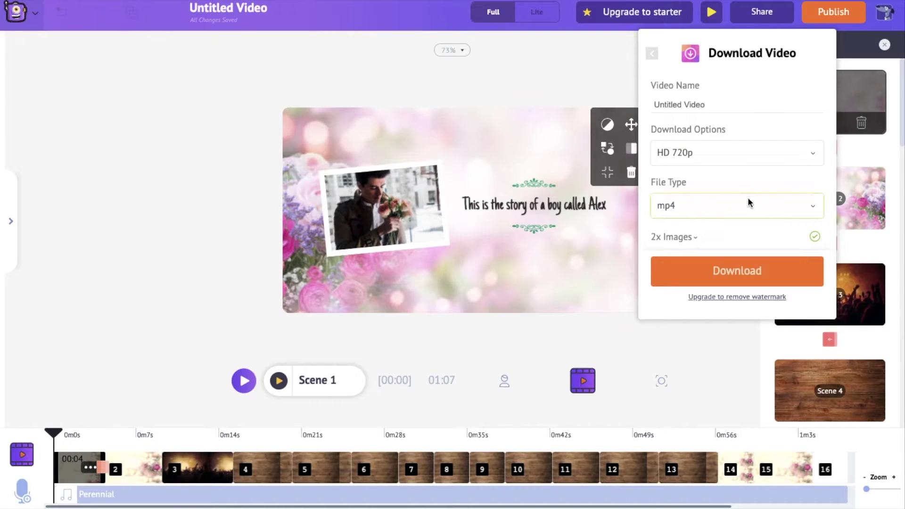
{"action": "left_click", "coordinate": [746, 266]}
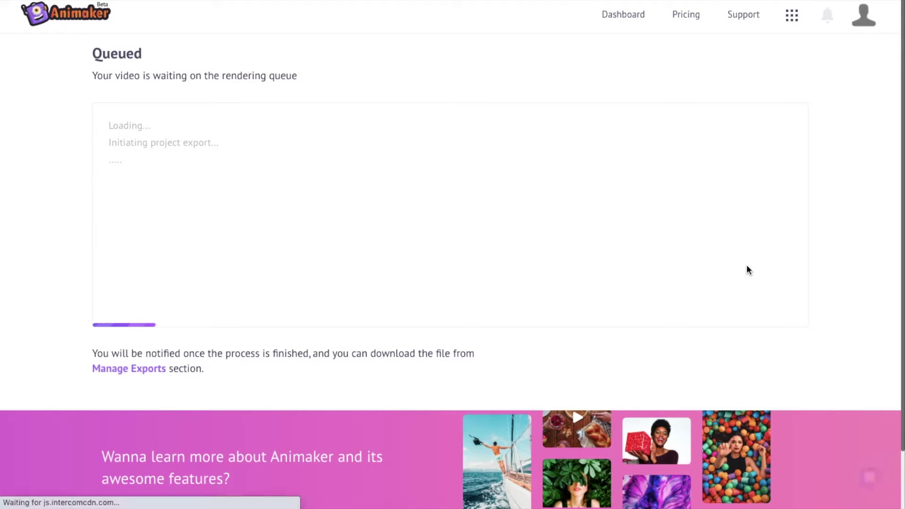
Start a new video project from a blank page on the dashboard.
{"action": "mouse_move", "coordinate": [157, 303]}
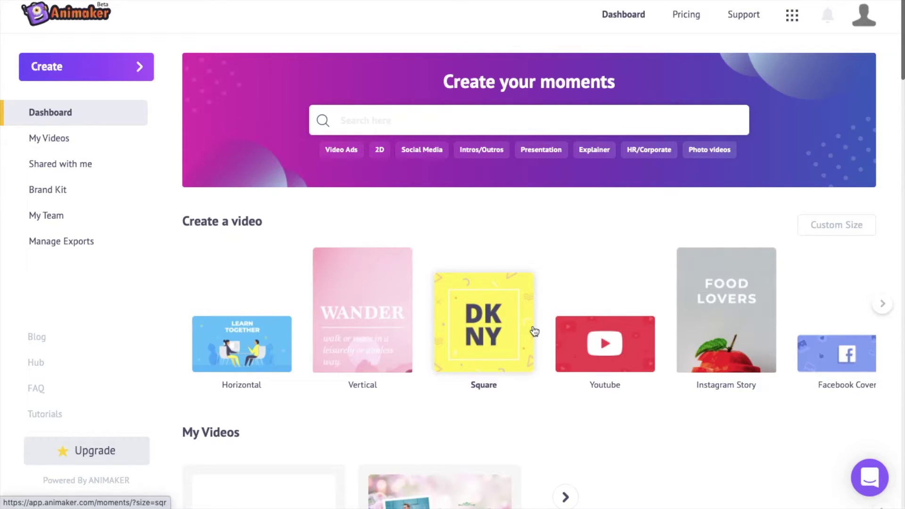
{"action": "left_click", "coordinate": [136, 66]}
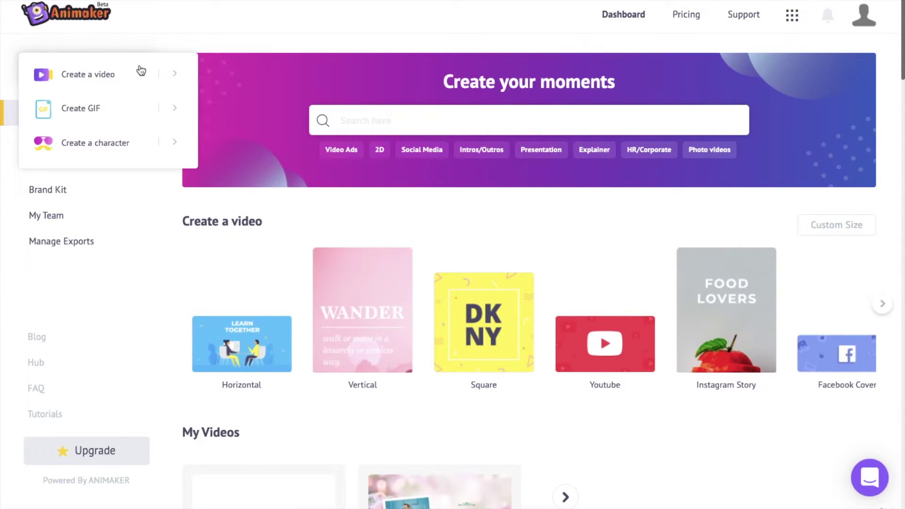
{"action": "left_click", "coordinate": [175, 74]}
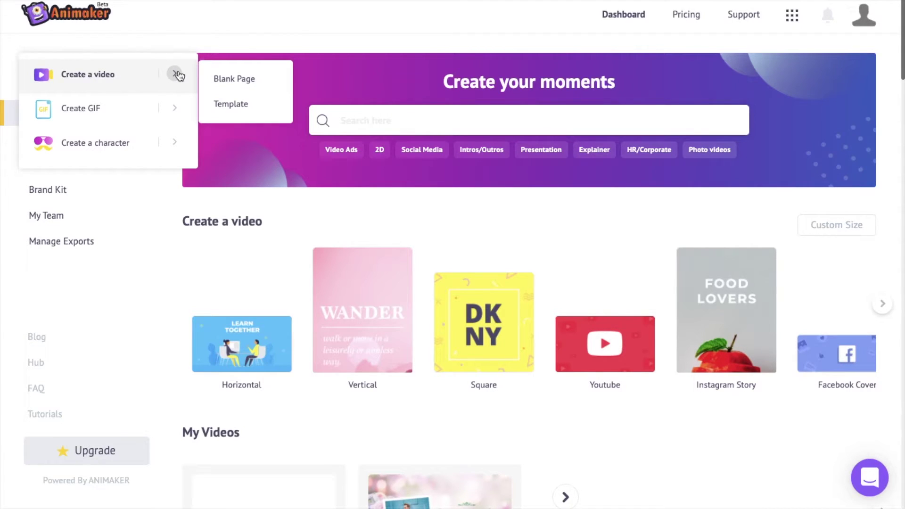
{"action": "left_click", "coordinate": [234, 81]}
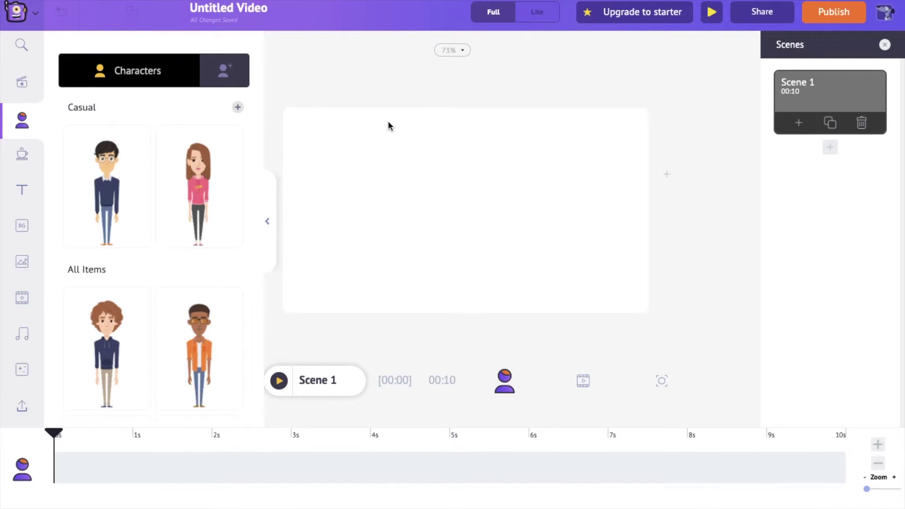
Upload the five photos, including concert-768722_1920.jpg, marraige.jpg and relationship.jpg, to My Files.
{"action": "left_click", "coordinate": [22, 409]}
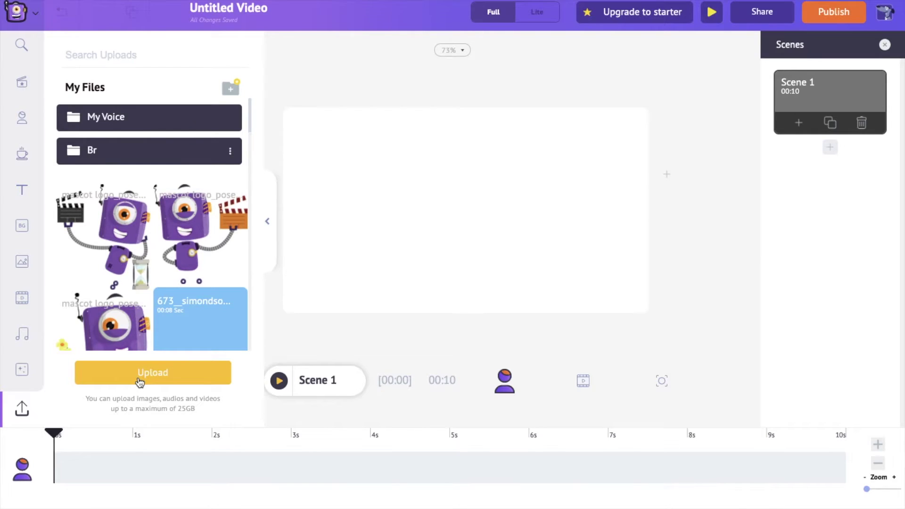
{"action": "left_click", "coordinate": [140, 382]}
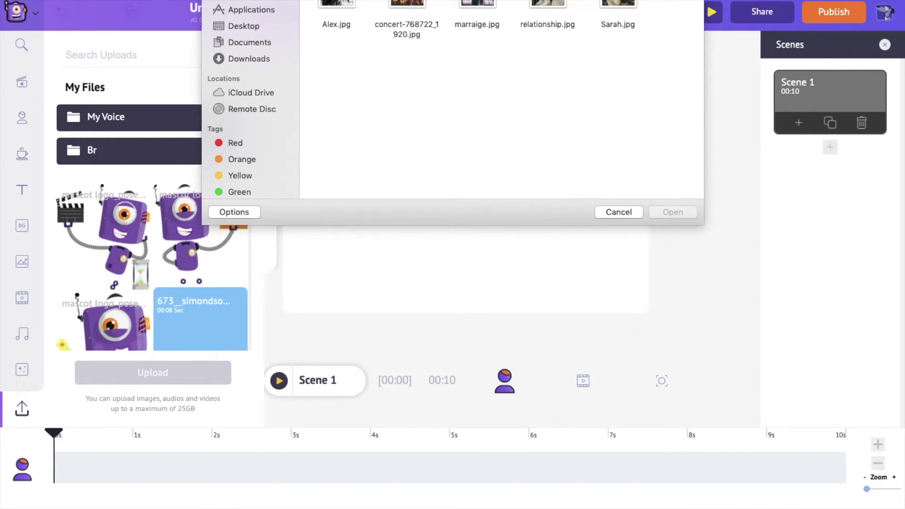
{"action": "left_click", "coordinate": [348, 2]}
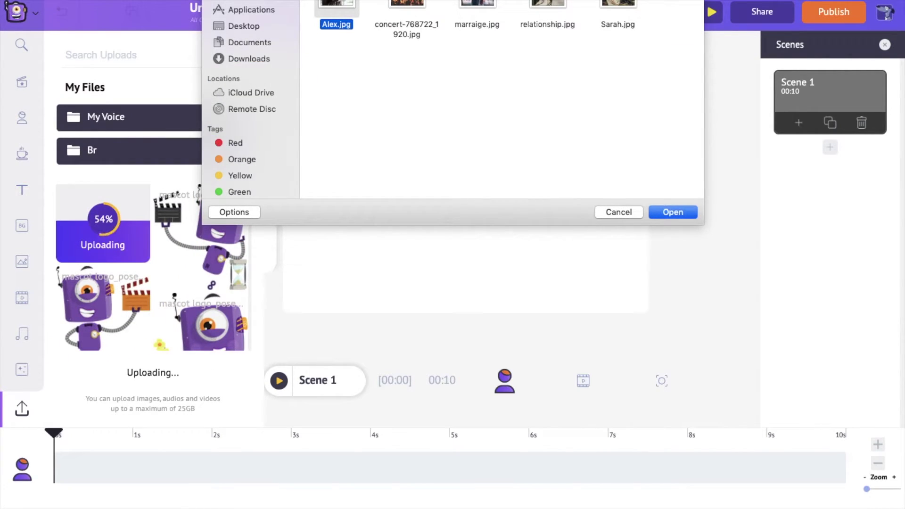
{"action": "left_click_drag", "start_coordinate": [406, 5], "coordinate": [245, 169]}
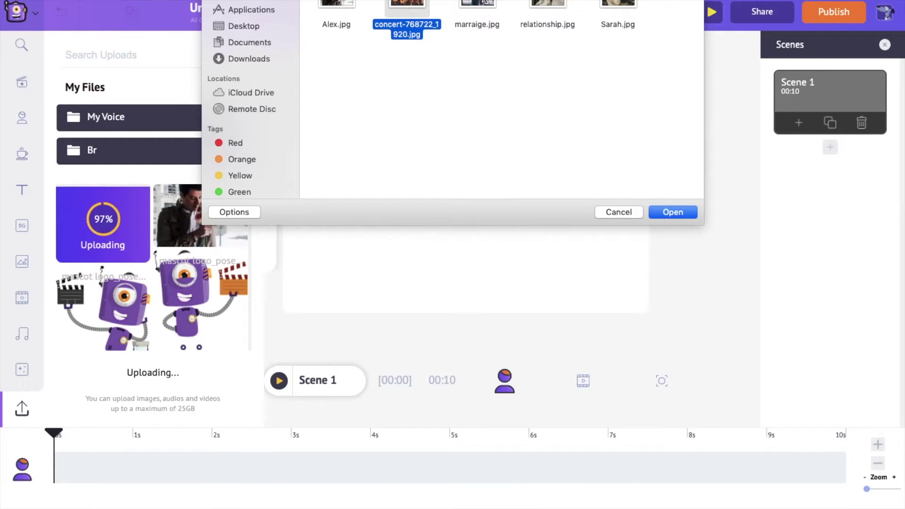
{"action": "left_click_drag", "start_coordinate": [483, 1], "coordinate": [169, 248]}
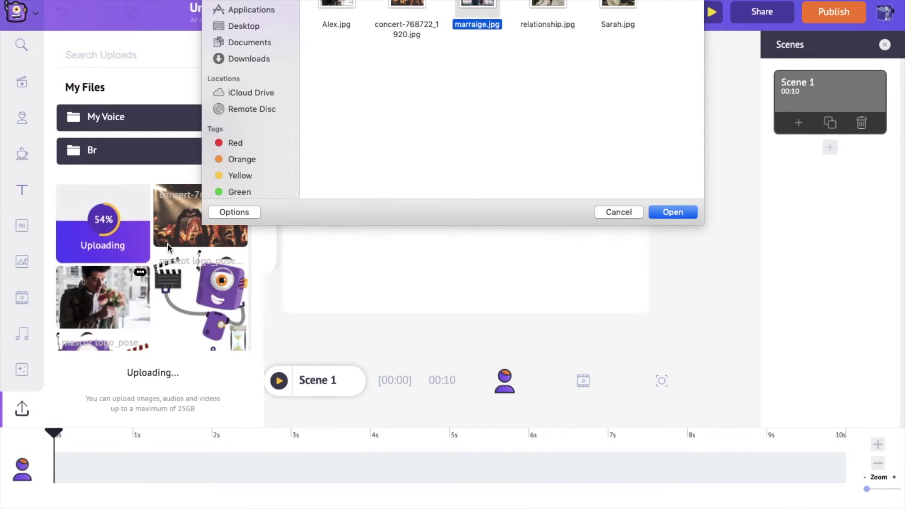
{"action": "left_click_drag", "start_coordinate": [547, 3], "coordinate": [160, 226]}
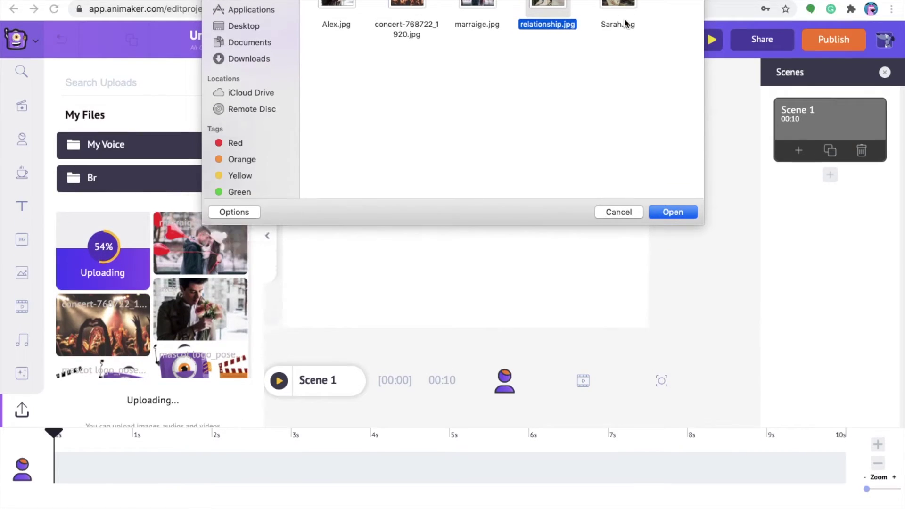
{"action": "left_click_drag", "start_coordinate": [620, 5], "coordinate": [185, 216]}
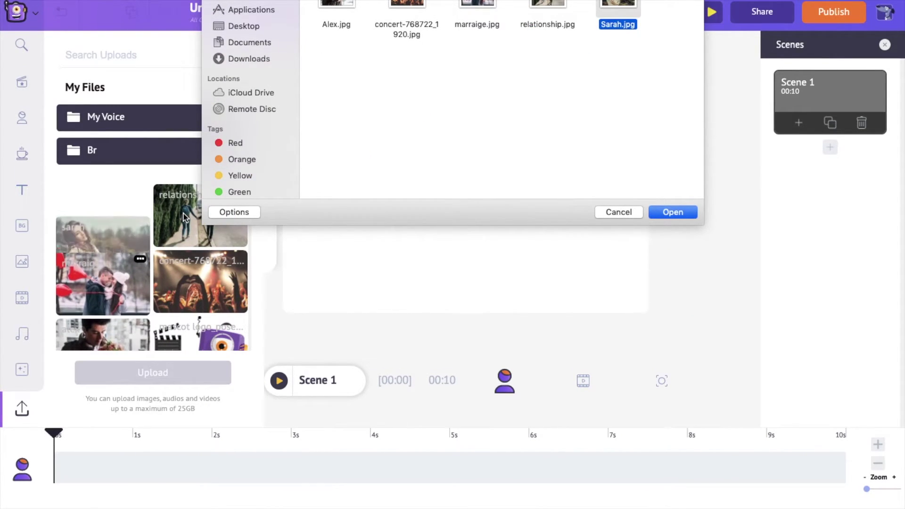
{"action": "left_click", "coordinate": [604, 213]}
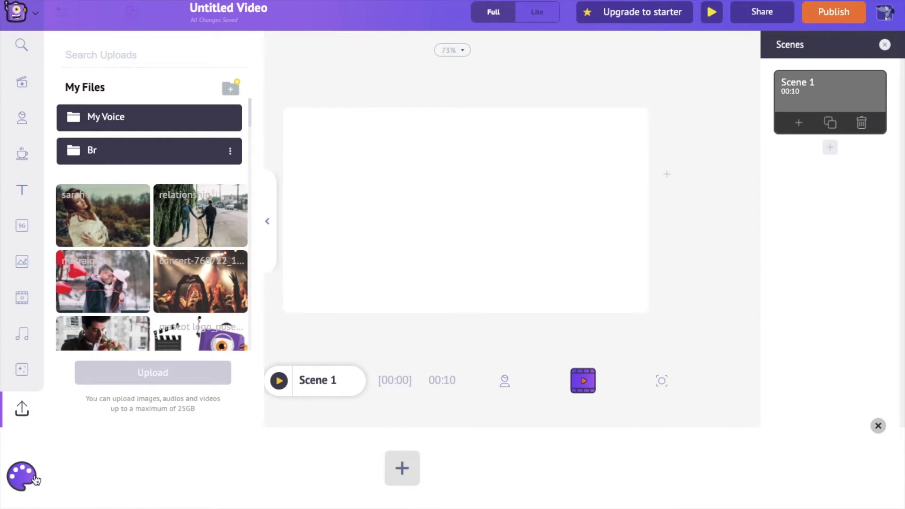
Fill the Scene 1 background with a two-colour gradient of pink and blue from the colour palette.
{"action": "left_click", "coordinate": [400, 469]}
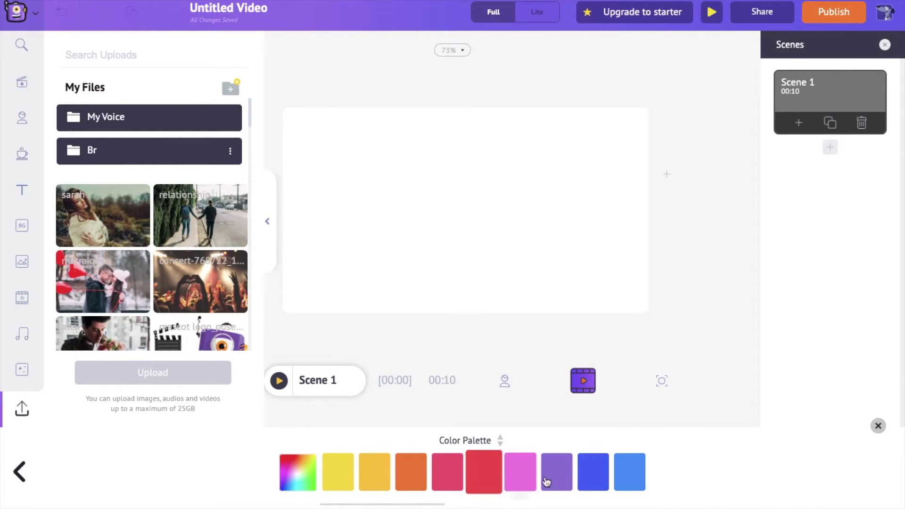
{"action": "left_click", "coordinate": [520, 476]}
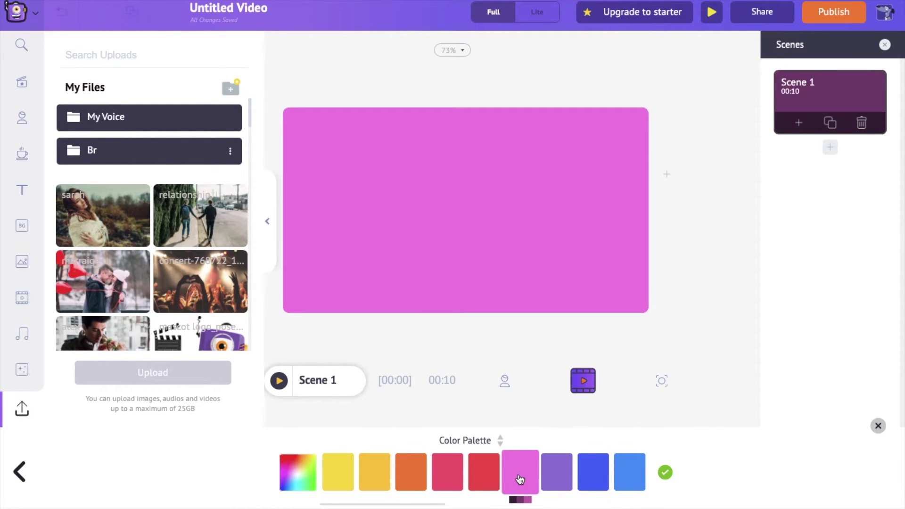
{"action": "left_click", "coordinate": [665, 471]}
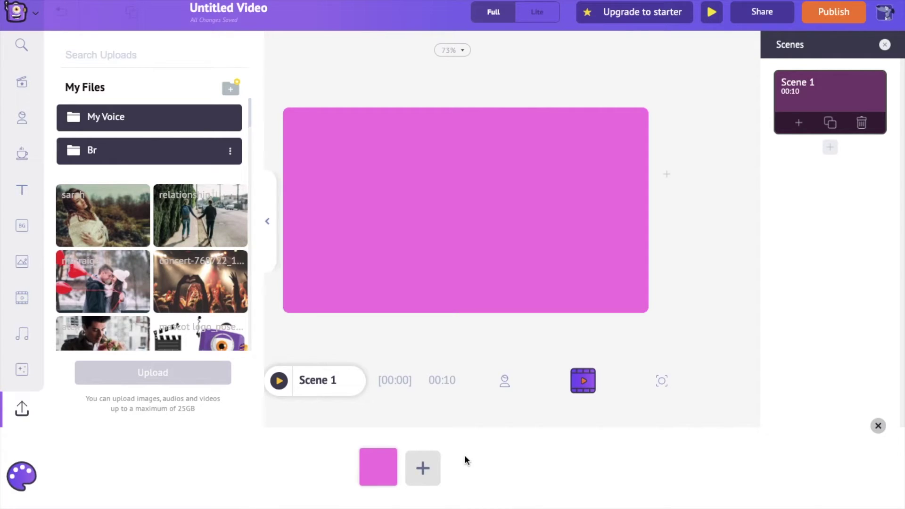
{"action": "left_click", "coordinate": [423, 468]}
{"action": "left_click", "coordinate": [593, 472]}
{"action": "left_click", "coordinate": [664, 472]}
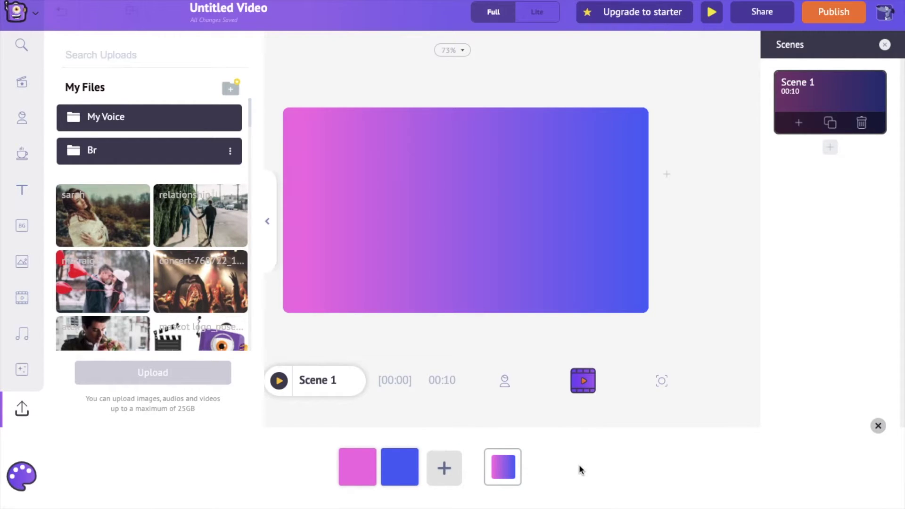
Change the gradient's direction to a diagonal from pink in the scene's upper-right corner to blue in its lower-left corner.
{"action": "left_click", "coordinate": [509, 461]}
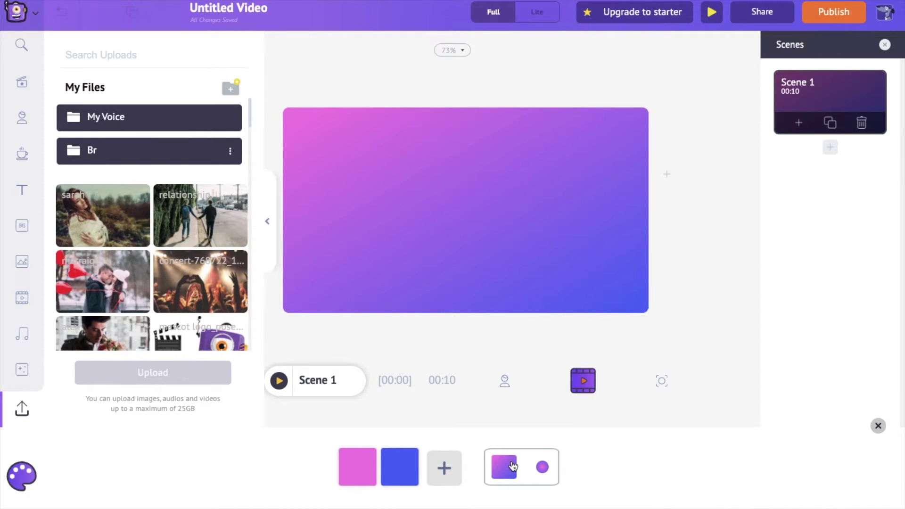
{"action": "left_click", "coordinate": [513, 467]}
{"action": "left_click", "coordinate": [512, 467]}
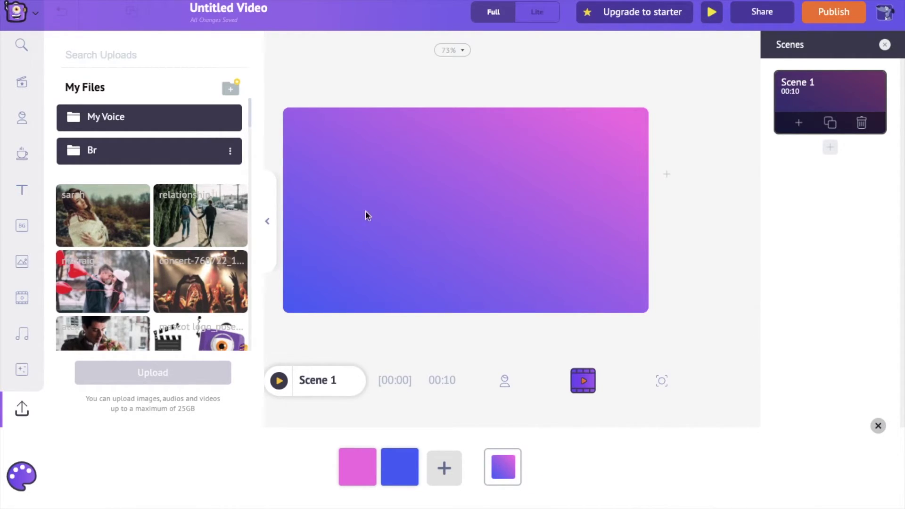
Apply the wooden photo background bordered with autumn leaves to Scene 1.
{"action": "left_click", "coordinate": [32, 221]}
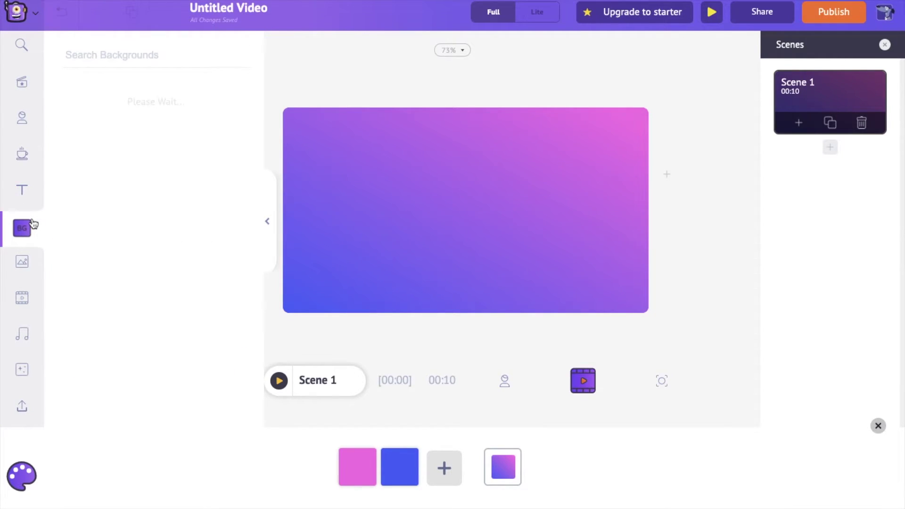
{"action": "scroll", "coordinate": [136, 266], "scroll_direction": "down", "scroll_amount": 8}
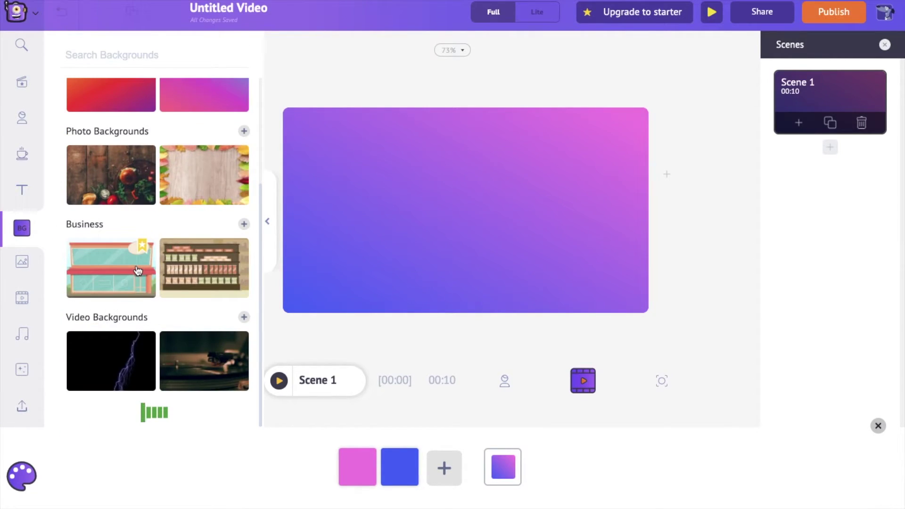
{"action": "scroll", "coordinate": [179, 202], "scroll_direction": "up", "scroll_amount": 5}
{"action": "scroll", "coordinate": [179, 201], "scroll_direction": "up", "scroll_amount": 1}
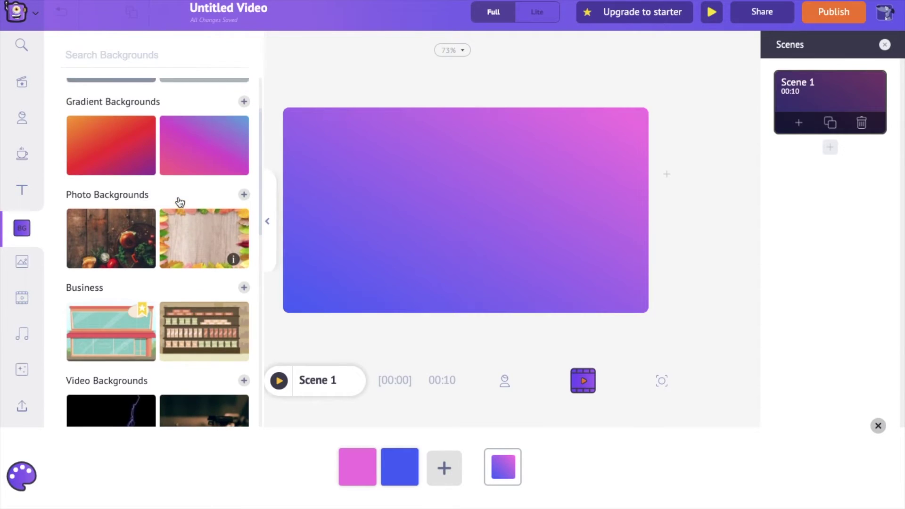
{"action": "left_click", "coordinate": [243, 196]}
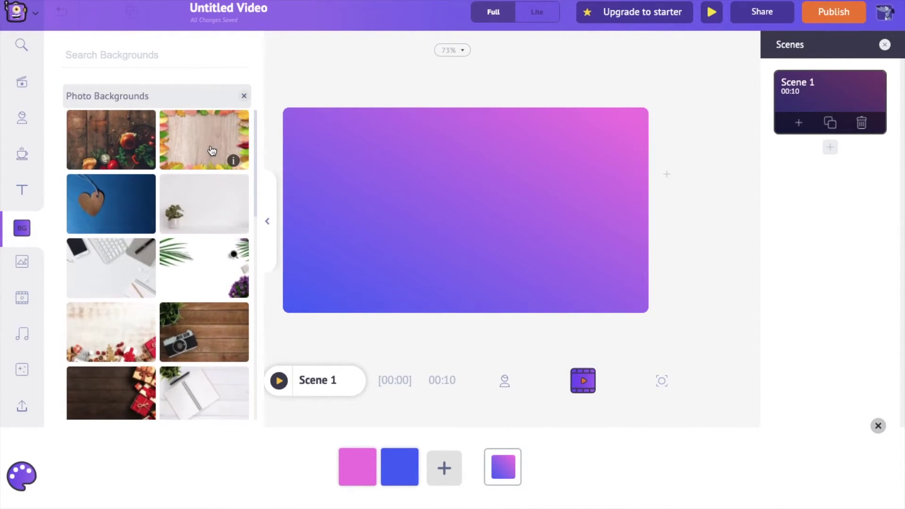
{"action": "left_click", "coordinate": [211, 151]}
{"action": "left_click", "coordinate": [630, 231]}
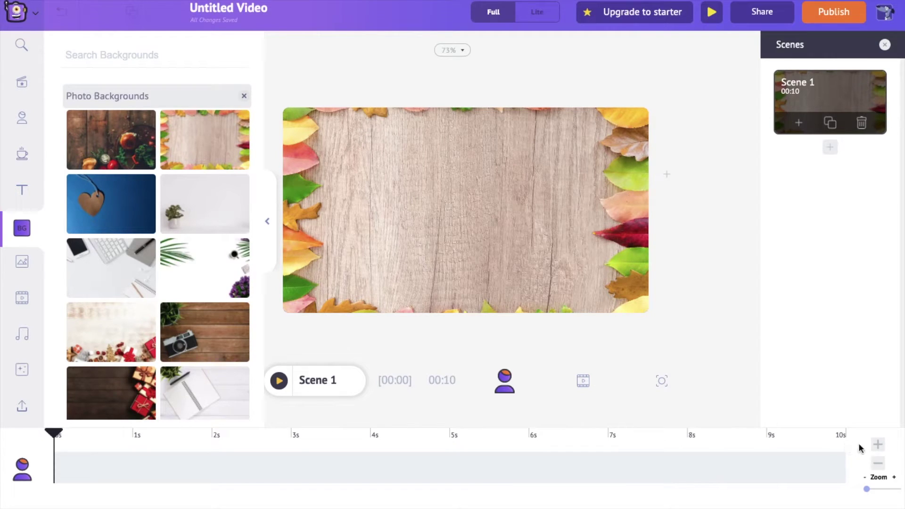
Shorten the duration of Scene 1 to 5 seconds.
{"action": "left_click", "coordinate": [877, 464]}
{"action": "left_click", "coordinate": [877, 464]}
{"action": "left_click", "coordinate": [878, 465]}
{"action": "left_click", "coordinate": [877, 464]}
{"action": "left_click", "coordinate": [878, 464]}
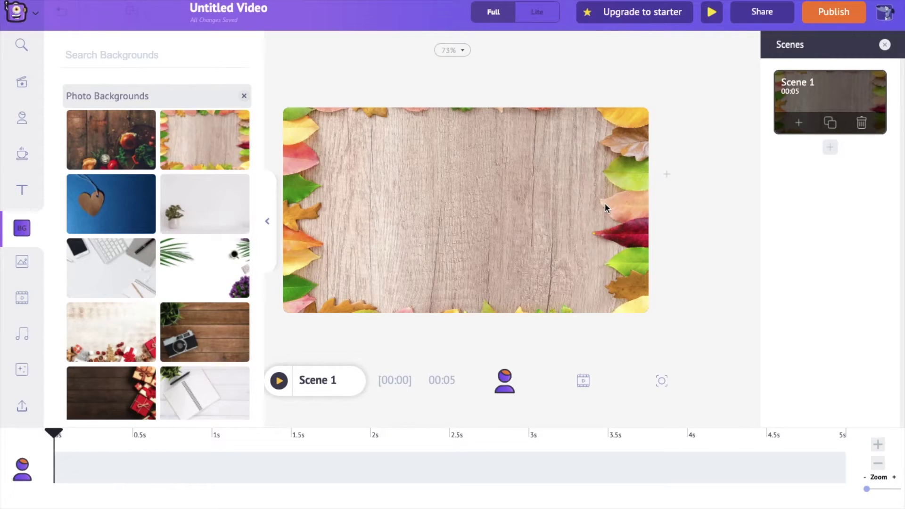
Add the uploaded photo of the man holding flowers to Scene 1 and scale it down slightly.
{"action": "left_click", "coordinate": [17, 410]}
{"action": "left_click", "coordinate": [97, 227]}
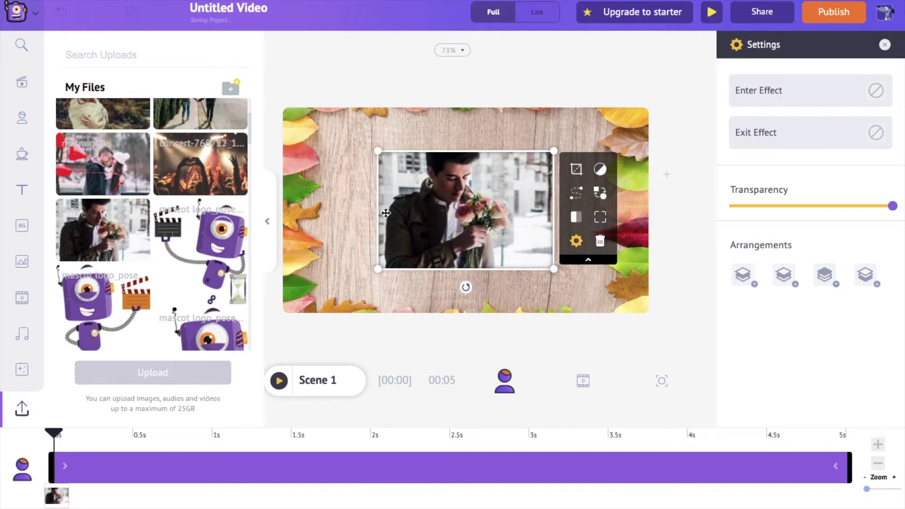
{"action": "left_click_drag", "start_coordinate": [553, 269], "coordinate": [521, 247]}
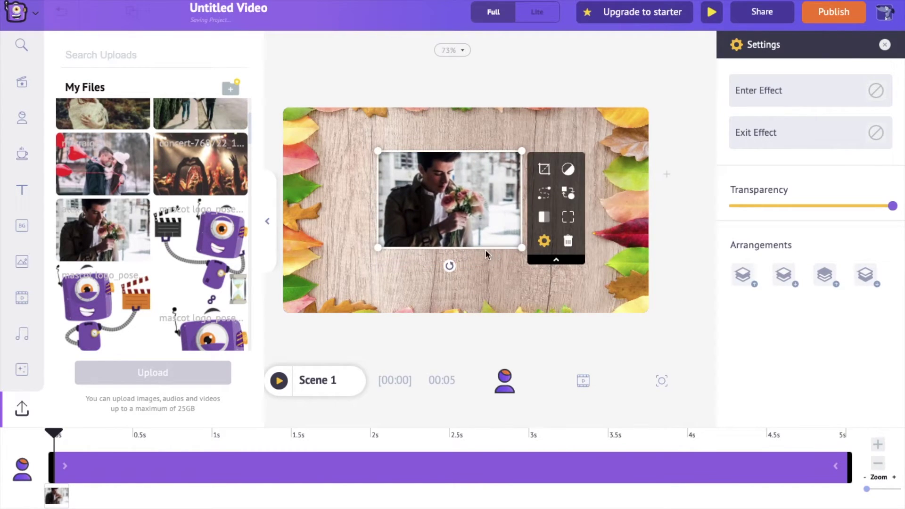
Tilt the photo of the man counter-clockwise and move it to the left half of the scene.
{"action": "left_click_drag", "start_coordinate": [450, 265], "coordinate": [471, 264]}
{"action": "left_click_drag", "start_coordinate": [476, 219], "coordinate": [414, 206]}
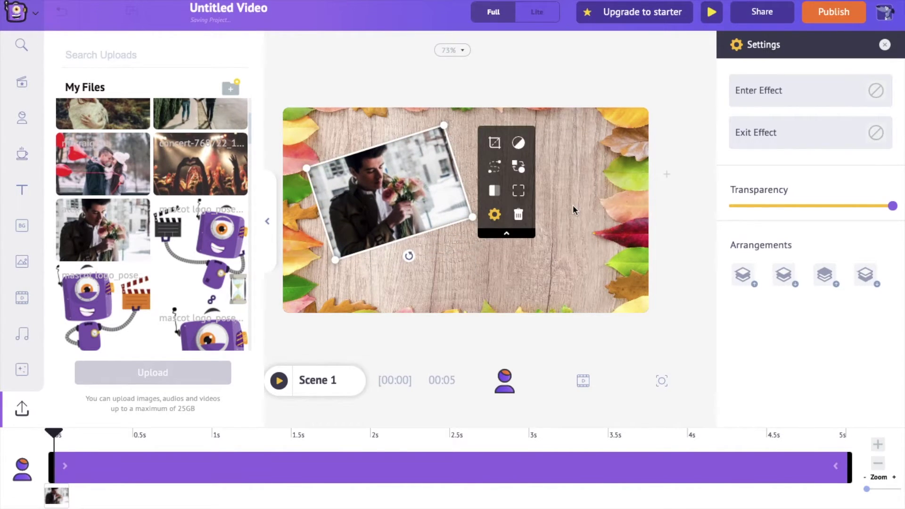
{"action": "left_click", "coordinate": [573, 208]}
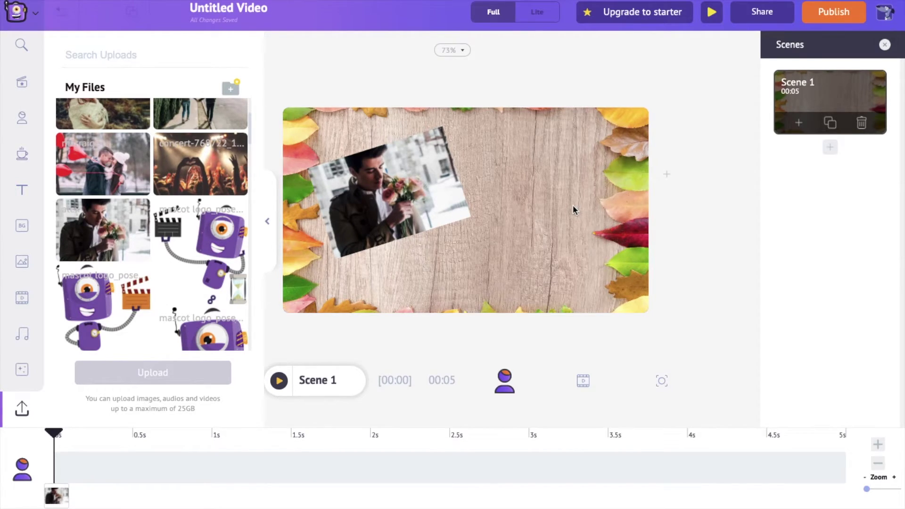
Add the hollow red square frame from the shapes with text to the scene and make its border thinner.
{"action": "left_click", "coordinate": [24, 157]}
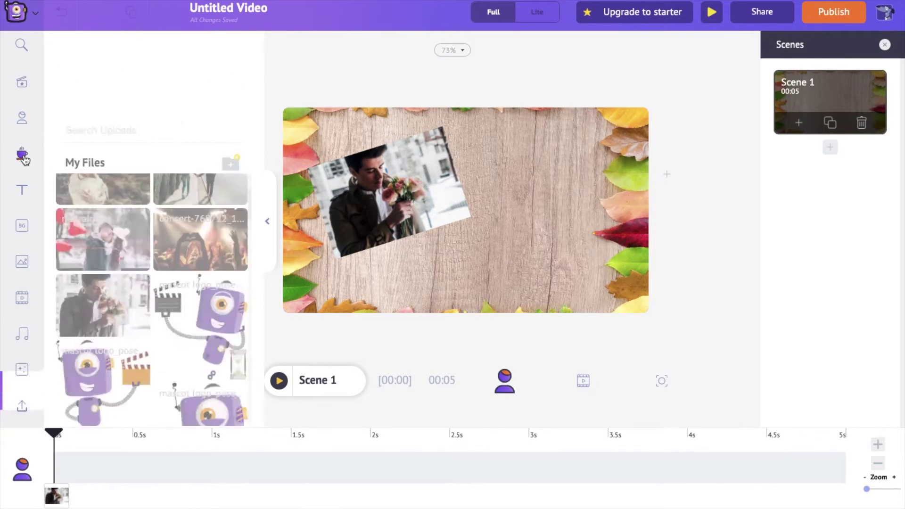
{"action": "left_click", "coordinate": [232, 98]}
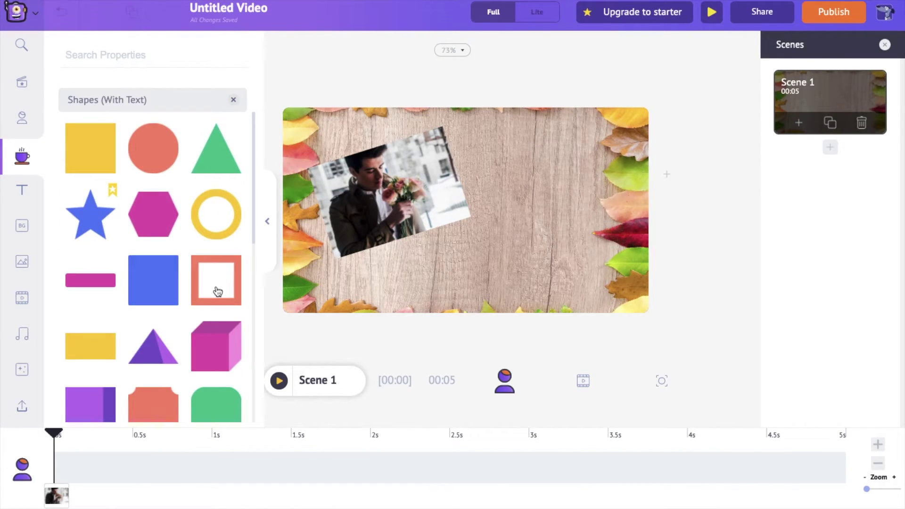
{"action": "left_click", "coordinate": [218, 291]}
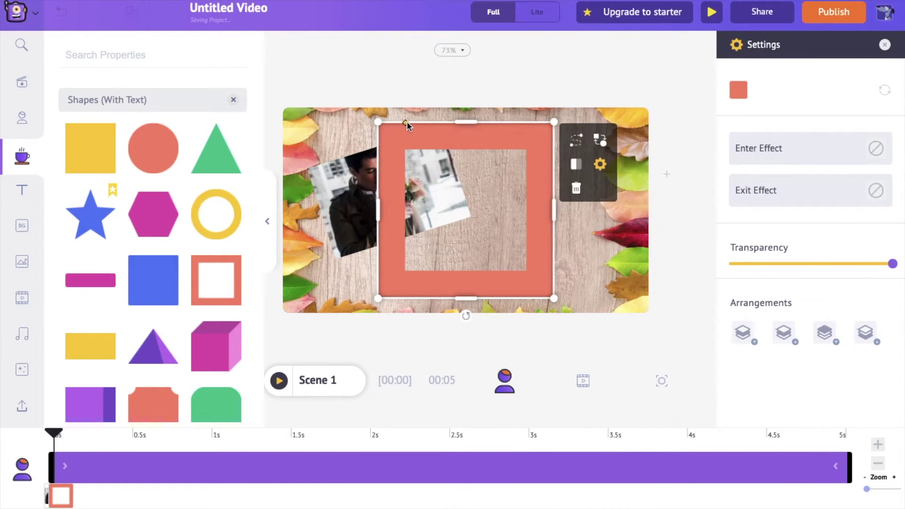
{"action": "mouse_move", "coordinate": [405, 122]}
{"action": "left_mouse_down"}
{"action": "mouse_move", "coordinate": [422, 123]}
{"action": "mouse_move", "coordinate": [395, 128]}
{"action": "left_mouse_up"}
Resize and tilt the hollow frame so it fits around the tilted photo of the man, and change its colour to white.
{"action": "left_click", "coordinate": [464, 128]}
{"action": "left_click_drag", "start_coordinate": [464, 128], "coordinate": [467, 216]}
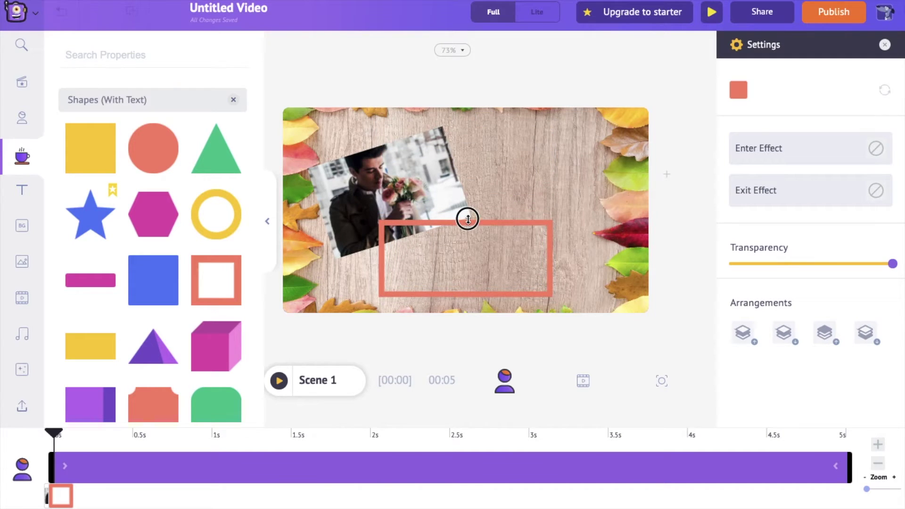
{"action": "left_click_drag", "start_coordinate": [521, 218], "coordinate": [464, 159]}
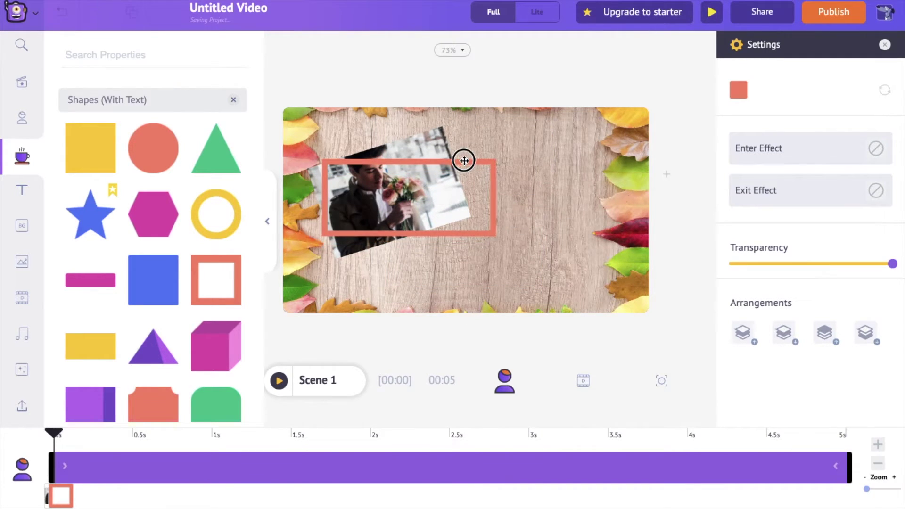
{"action": "left_click", "coordinate": [411, 259]}
{"action": "mouse_move", "coordinate": [411, 259]}
{"action": "left_mouse_down"}
{"action": "mouse_move", "coordinate": [430, 250]}
{"action": "mouse_move", "coordinate": [428, 259]}
{"action": "mouse_move", "coordinate": [430, 226]}
{"action": "mouse_move", "coordinate": [424, 251]}
{"action": "left_mouse_up"}
{"action": "left_click_drag", "start_coordinate": [493, 169], "coordinate": [464, 182]}
{"action": "left_click_drag", "start_coordinate": [383, 162], "coordinate": [374, 141]}
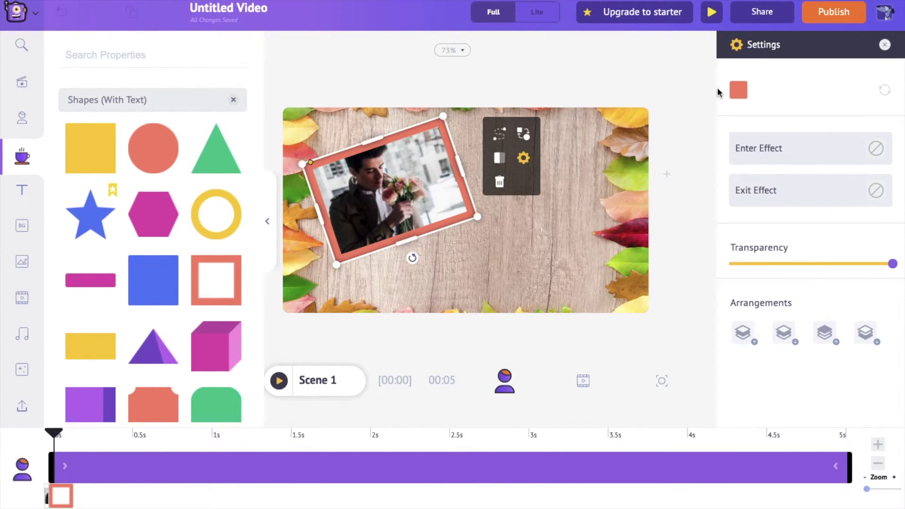
{"action": "left_click", "coordinate": [737, 94]}
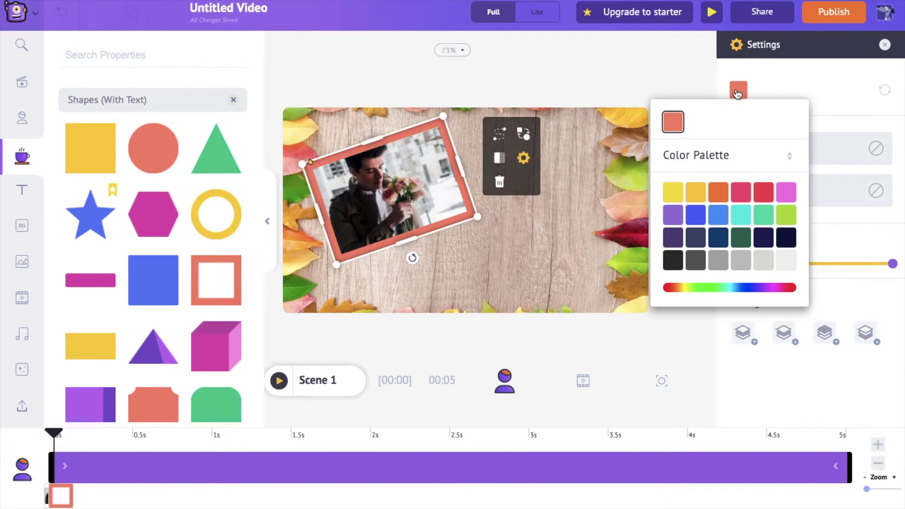
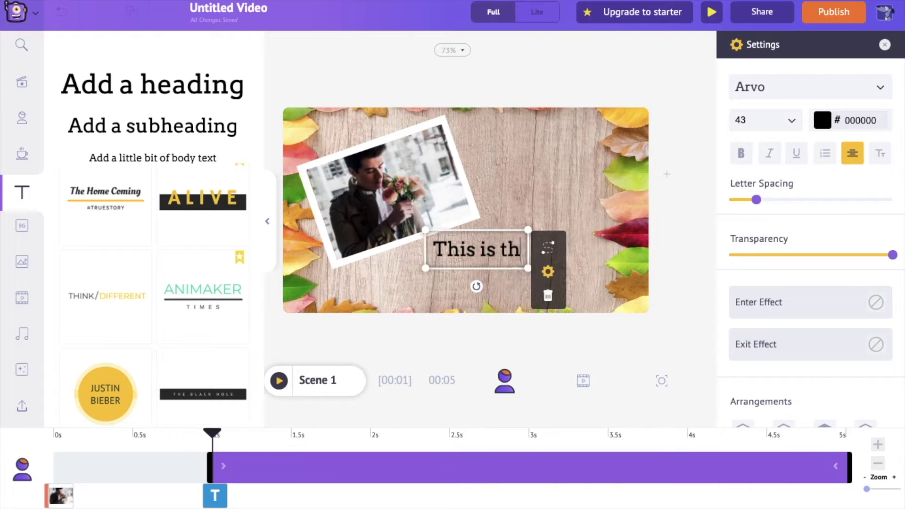
Write the caption "This is the story of a boy named" followed by the man's first name beneath the framed photo.
{"action": "type", "text": "a boy named"}
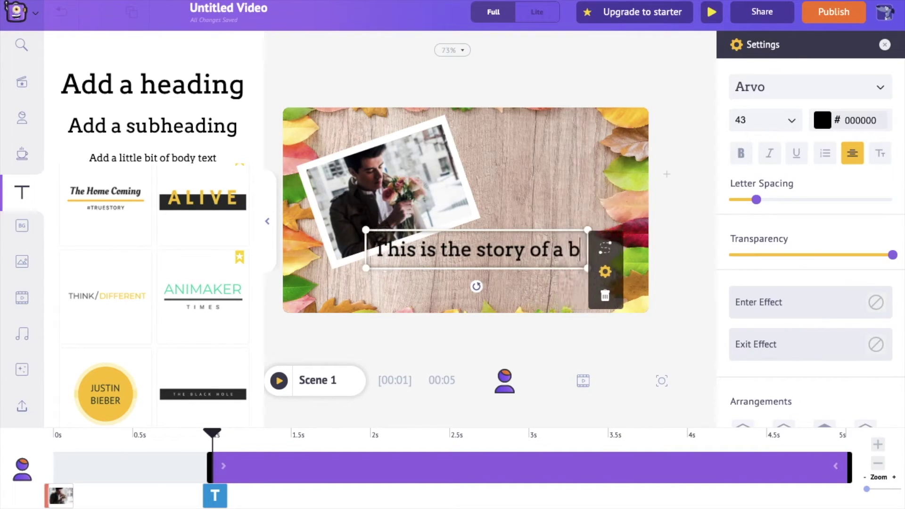
{"action": "type", "text": " Alex"}
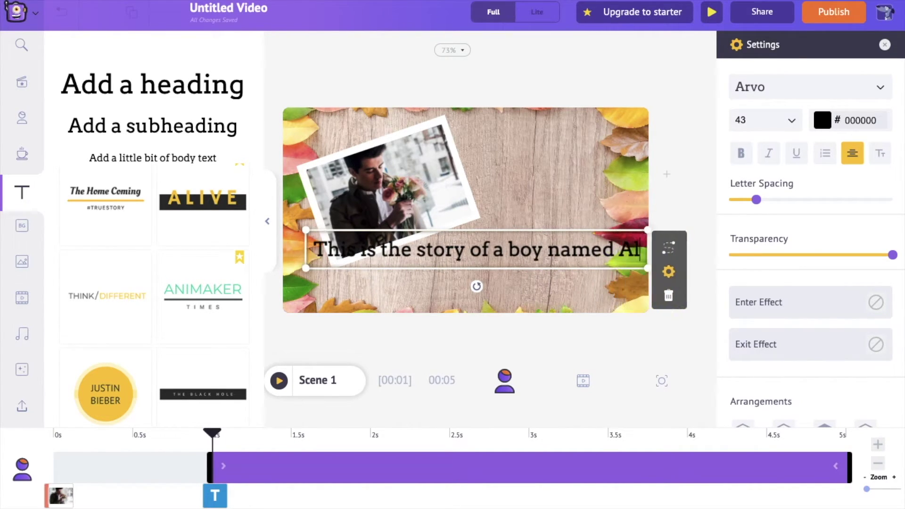
Format the caption in Oleo Script at size 44 with the dark green colour 336555.
{"action": "left_click", "coordinate": [880, 88]}
{"action": "scroll", "coordinate": [838, 212], "scroll_direction": "down", "scroll_amount": 5}
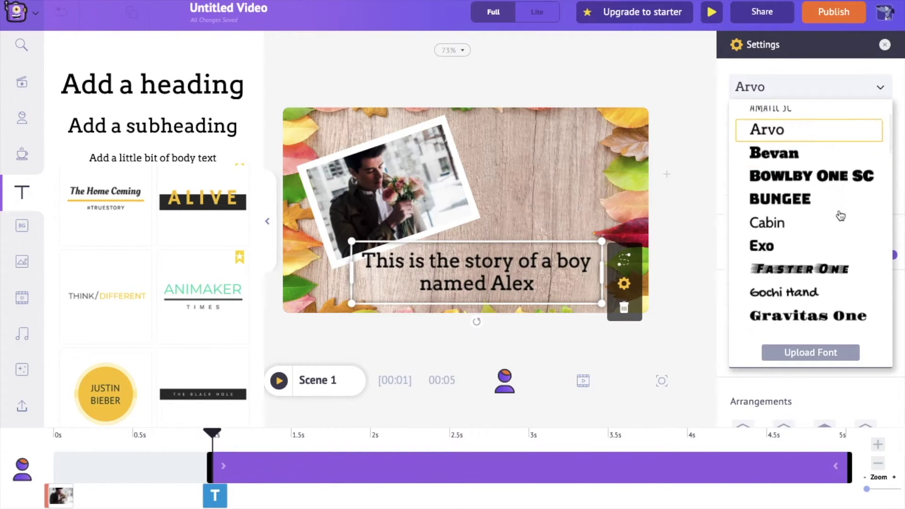
{"action": "scroll", "coordinate": [839, 214], "scroll_direction": "down", "scroll_amount": 5}
{"action": "left_click", "coordinate": [822, 236]}
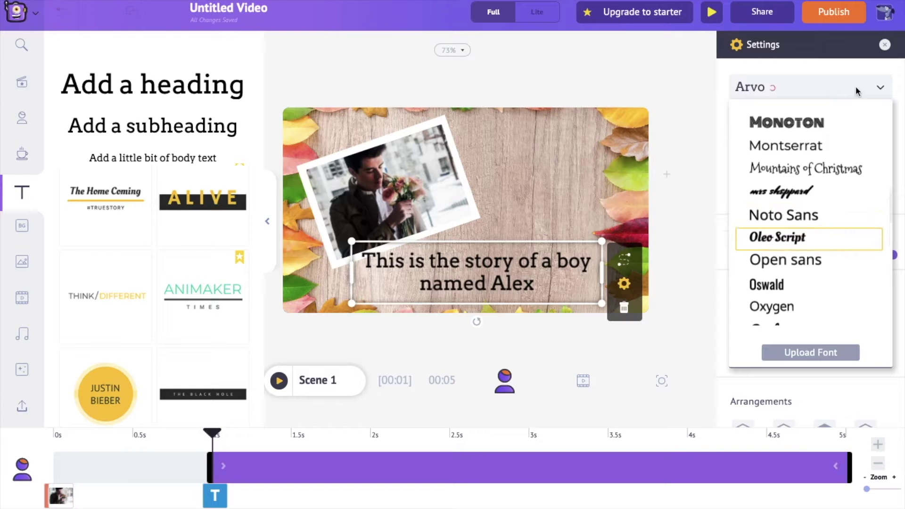
{"action": "left_click", "coordinate": [783, 116]}
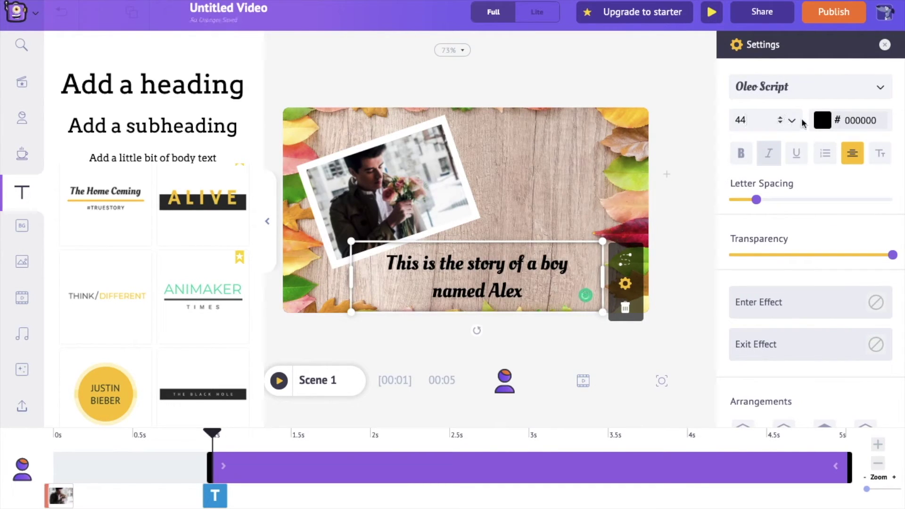
{"action": "left_click", "coordinate": [822, 121]}
{"action": "left_click", "coordinate": [822, 265]}
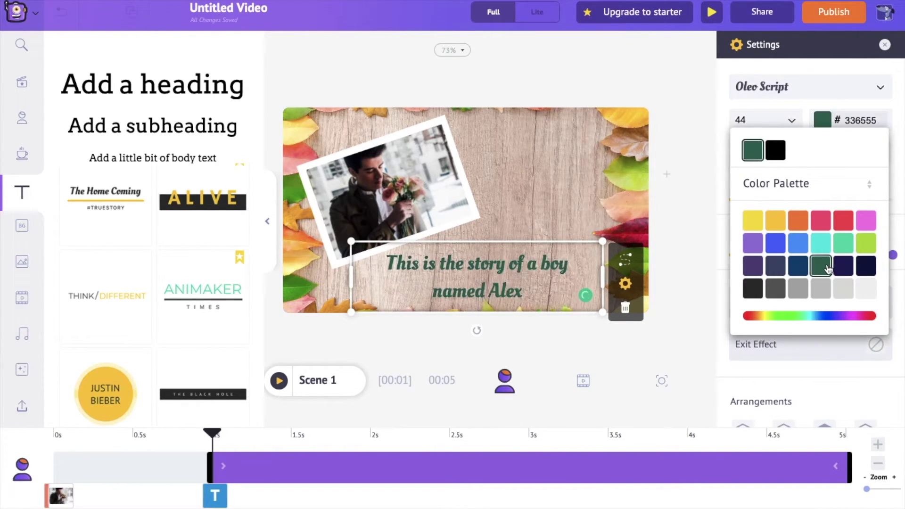
Apply the Fade In enter effect to the caption and preview Scene 1.
{"action": "double_click", "coordinate": [515, 256]}
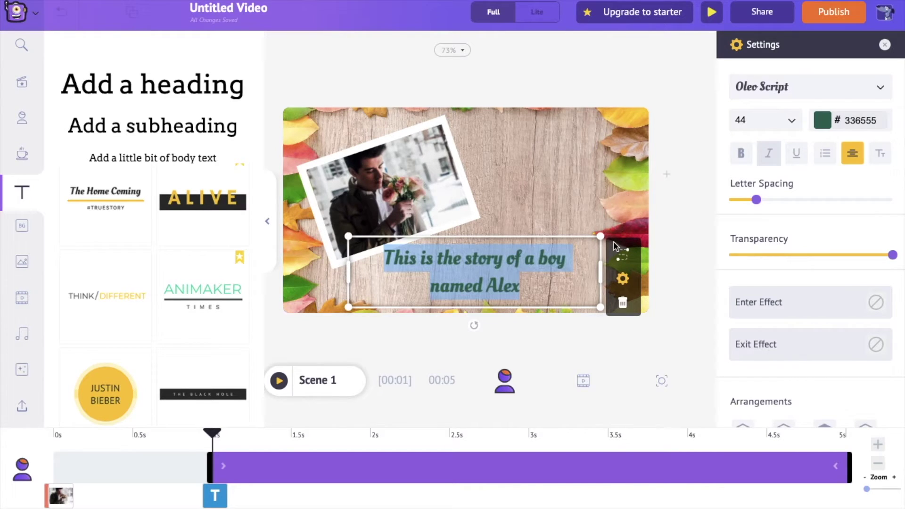
{"action": "left_click", "coordinate": [802, 301]}
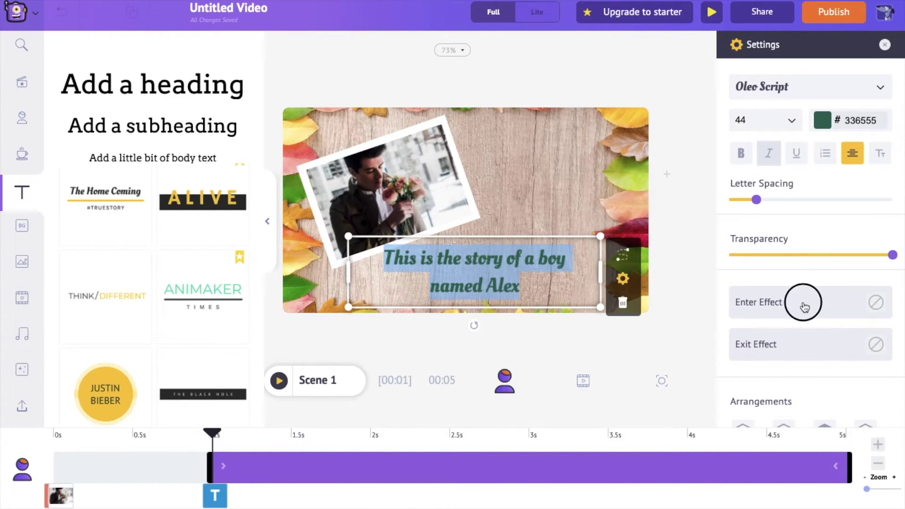
{"action": "scroll", "coordinate": [802, 301], "scroll_direction": "down", "scroll_amount": 8}
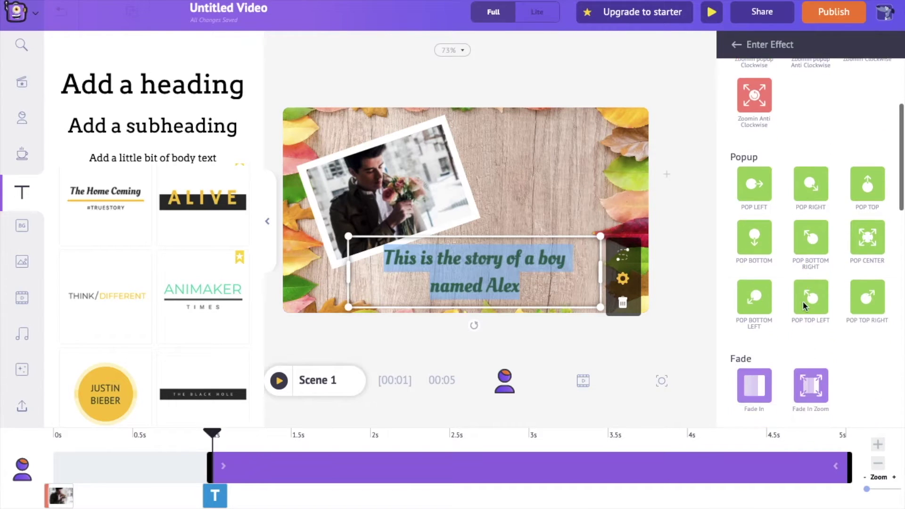
{"action": "scroll", "coordinate": [805, 307], "scroll_direction": "up", "scroll_amount": 4}
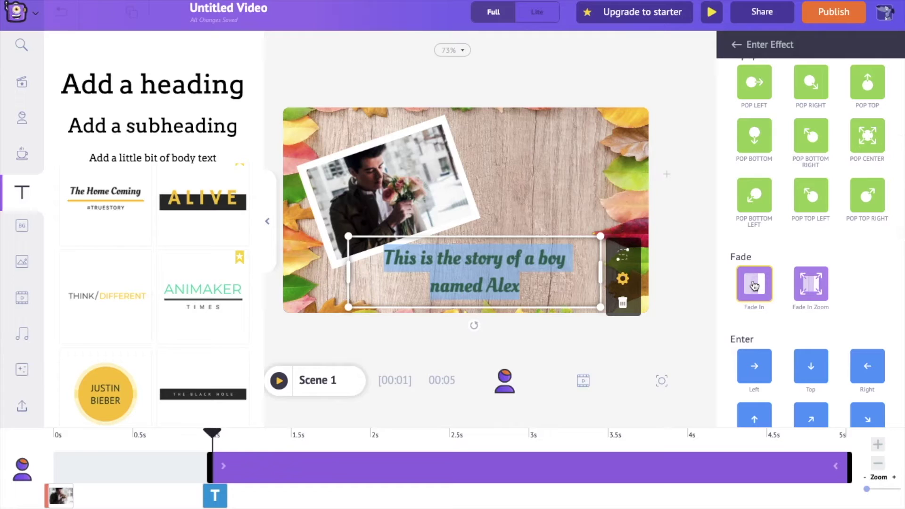
{"action": "left_click", "coordinate": [754, 285]}
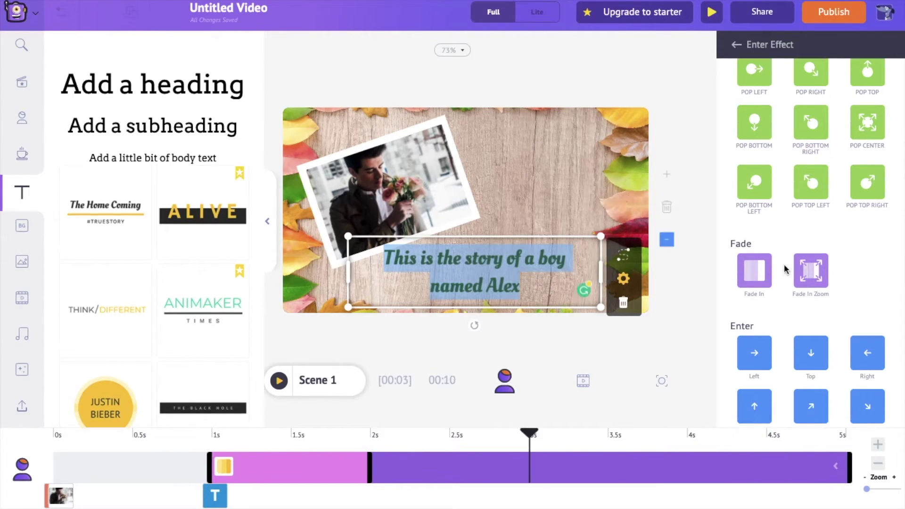
{"action": "left_click", "coordinate": [737, 47]}
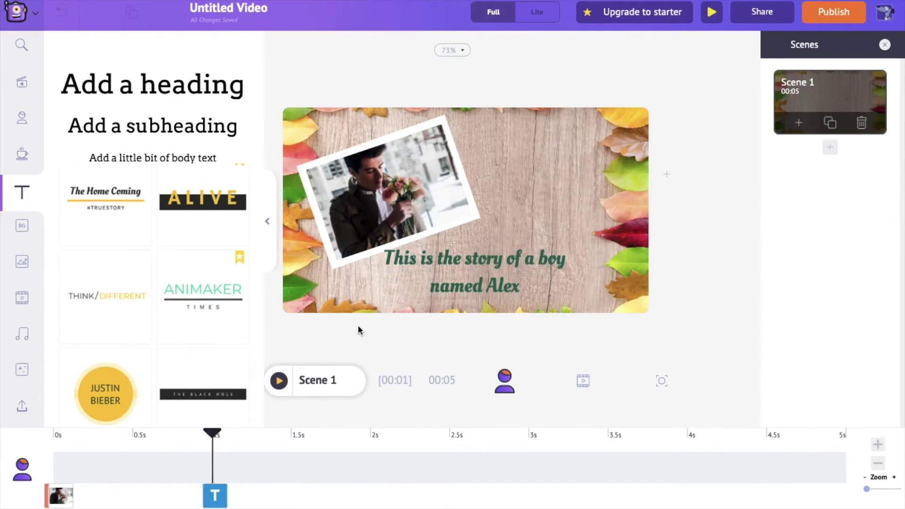
{"action": "left_click", "coordinate": [283, 385]}
Switch to the camera track of Scene 1 and keep its opening camera as Static Camera.
{"action": "left_click", "coordinate": [661, 381]}
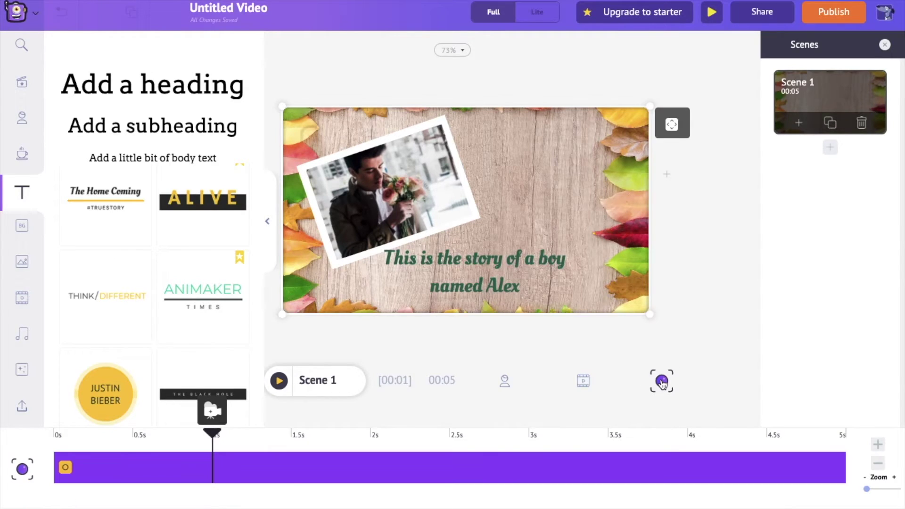
{"action": "left_click", "coordinate": [66, 467]}
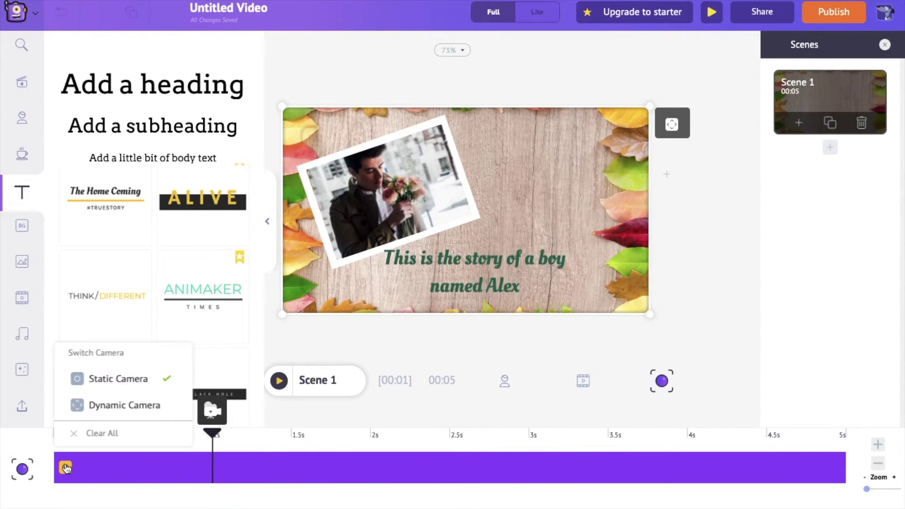
{"action": "left_click", "coordinate": [149, 390]}
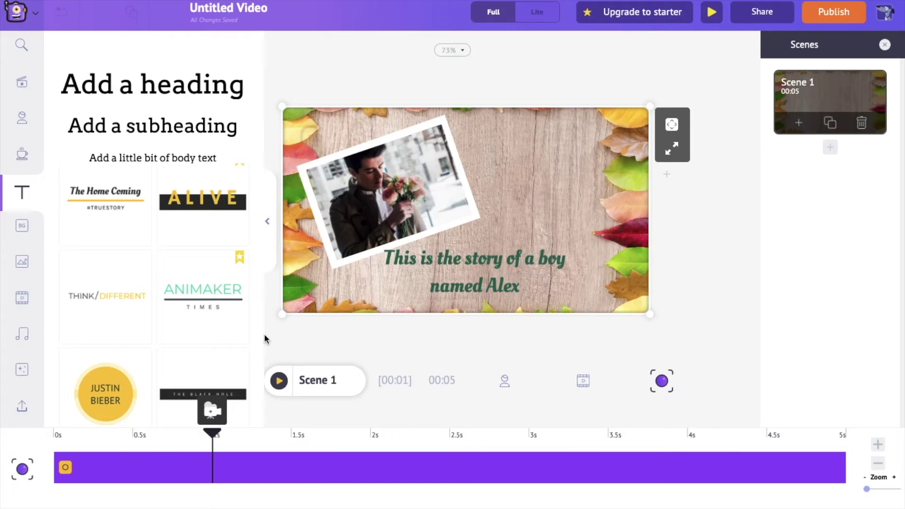
Try shrinking the static camera frame around the photo and caption, and preview the scene.
{"action": "left_click_drag", "start_coordinate": [279, 313], "coordinate": [312, 297]}
{"action": "left_click_drag", "start_coordinate": [359, 281], "coordinate": [315, 289]}
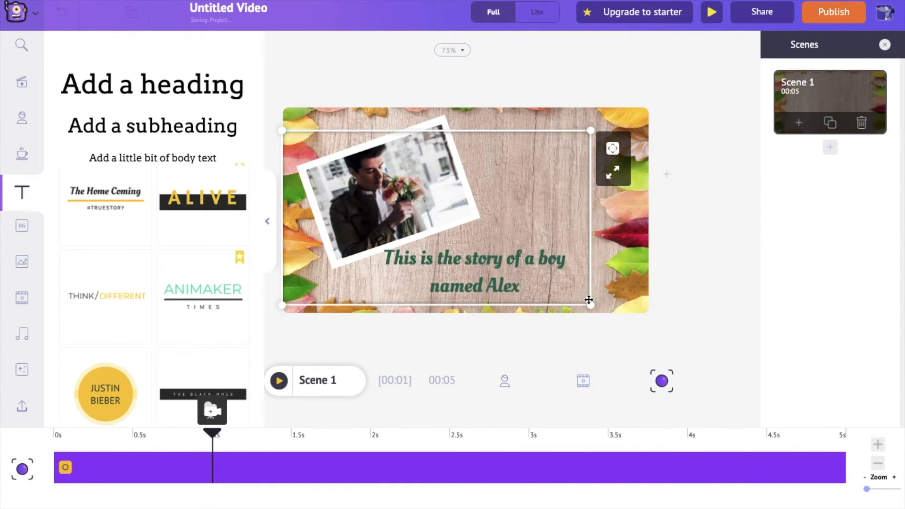
{"action": "left_click_drag", "start_coordinate": [590, 305], "coordinate": [575, 297]}
{"action": "left_click_drag", "start_coordinate": [530, 242], "coordinate": [541, 248]}
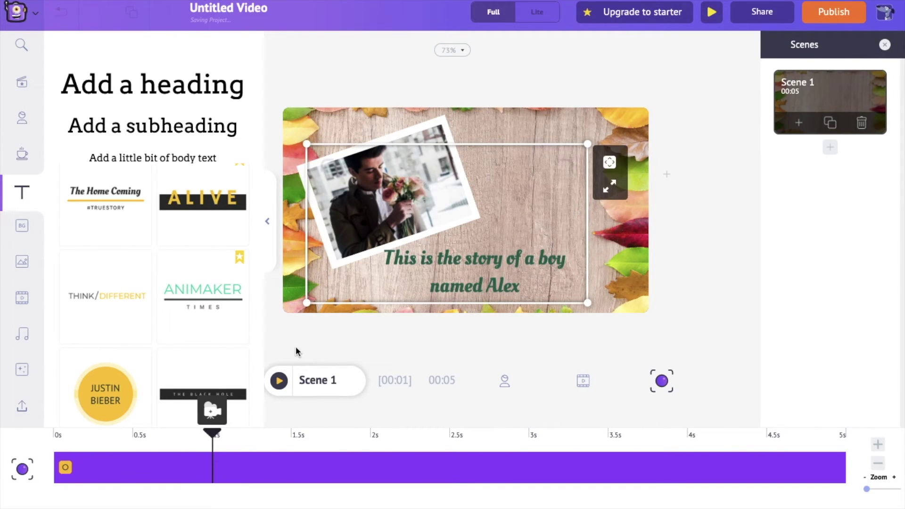
{"action": "left_click", "coordinate": [279, 379]}
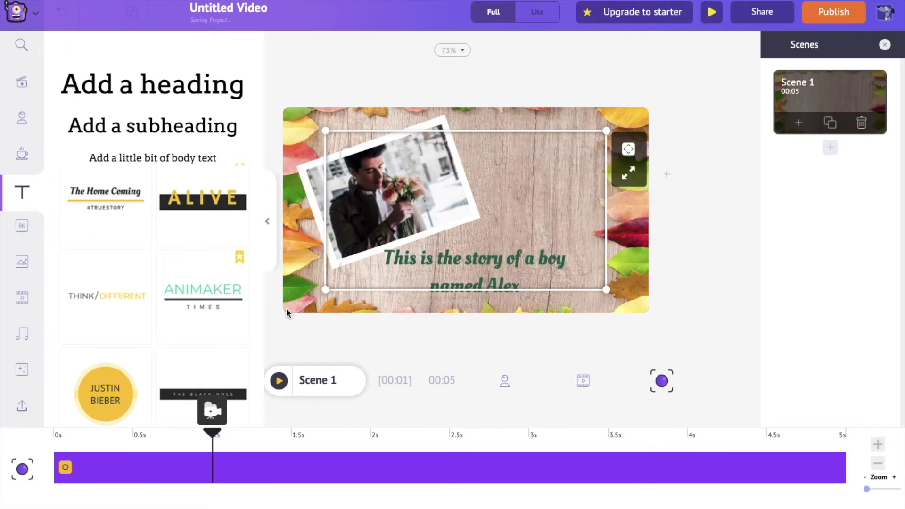
Add a camera move at 0.5 s and stretch it from just after the scene's start to its end at 5 s.
{"action": "left_click", "coordinate": [134, 444]}
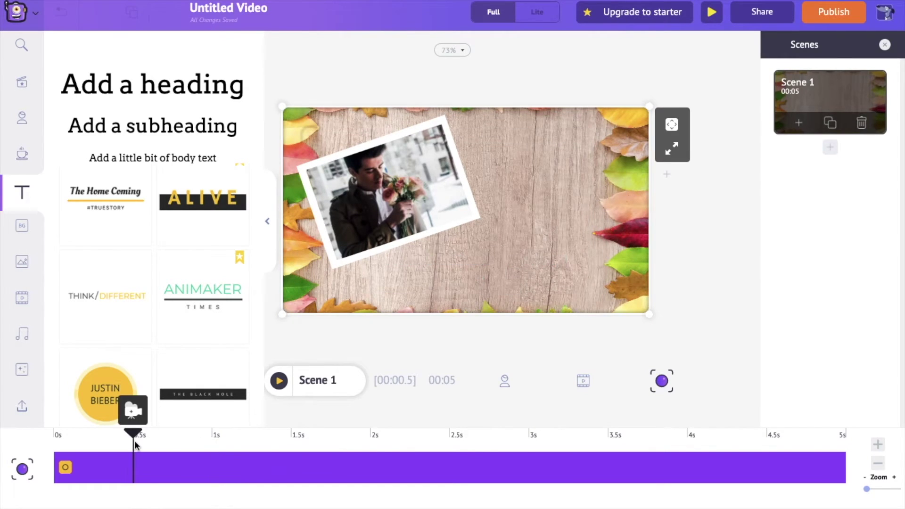
{"action": "left_click", "coordinate": [134, 411]}
{"action": "left_click_drag", "start_coordinate": [134, 465], "coordinate": [65, 463]}
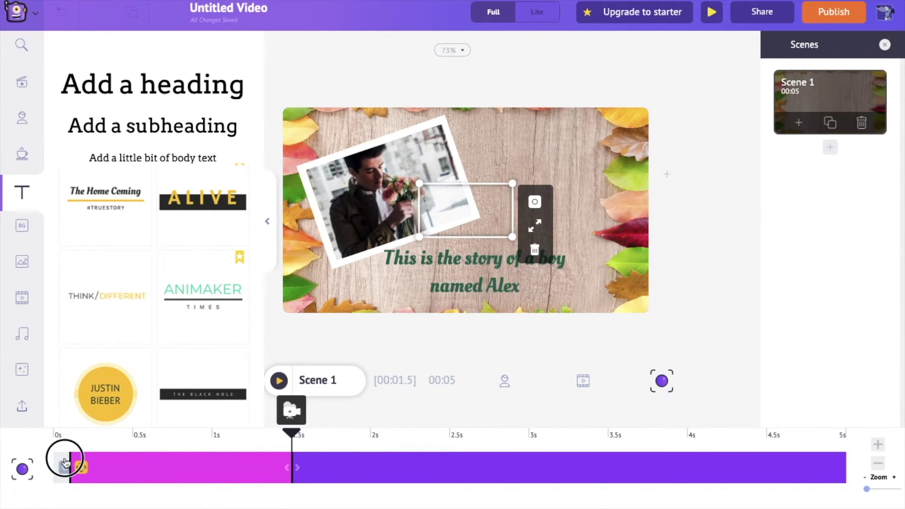
{"action": "left_click", "coordinate": [101, 467]}
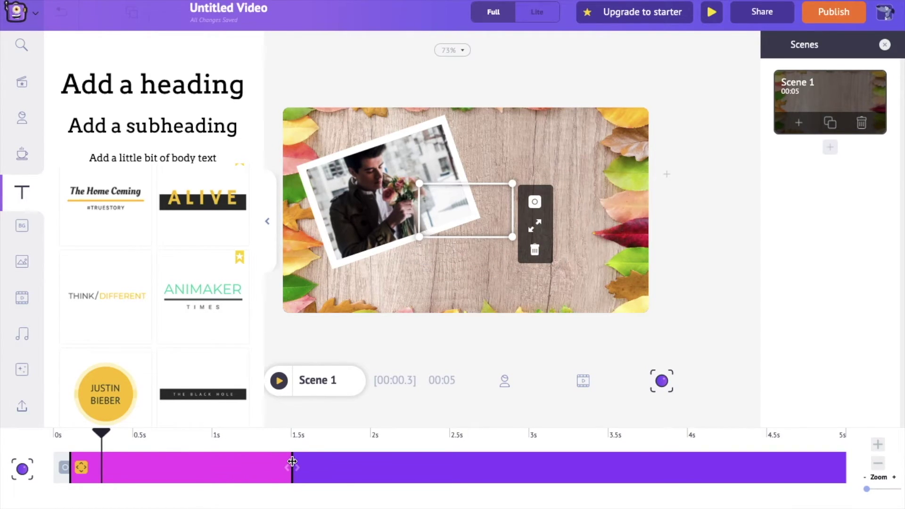
{"action": "left_click_drag", "start_coordinate": [292, 461], "coordinate": [844, 469]}
Enlarge and position the camera move's frame to enclose the photo and caption with a slight zoom, and preview the scene.
{"action": "left_click_drag", "start_coordinate": [513, 236], "coordinate": [610, 269]}
{"action": "left_click_drag", "start_coordinate": [542, 240], "coordinate": [535, 242]}
{"action": "left_click_drag", "start_coordinate": [612, 301], "coordinate": [616, 304]}
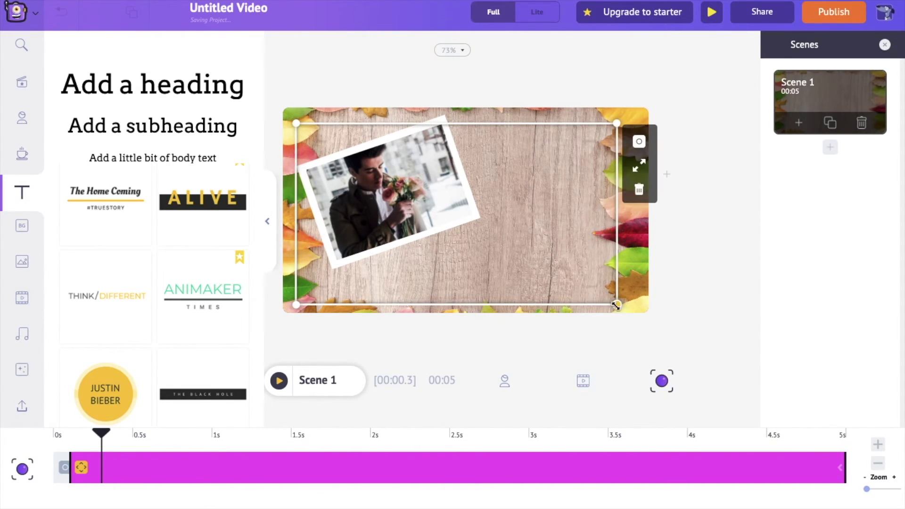
{"action": "left_click", "coordinate": [527, 438]}
{"action": "left_click_drag", "start_coordinate": [584, 265], "coordinate": [586, 259]}
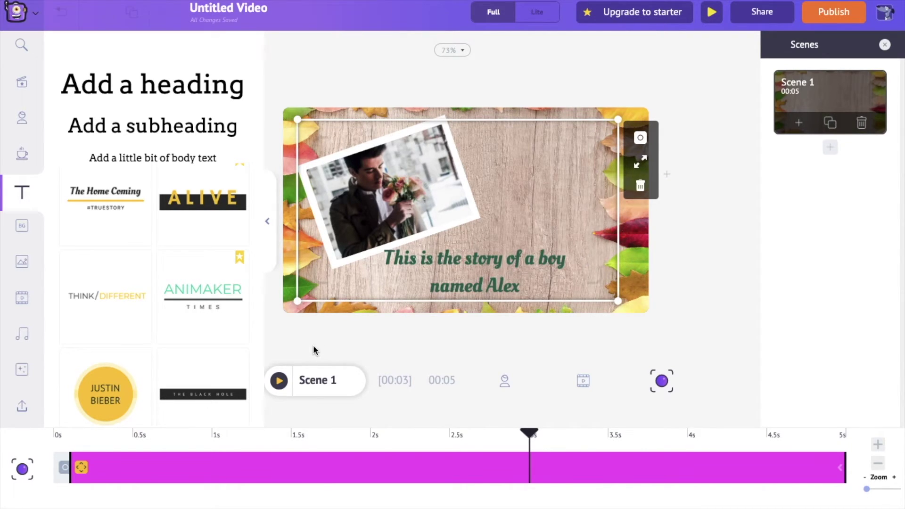
{"action": "left_click", "coordinate": [279, 381]}
{"action": "left_click", "coordinate": [649, 168]}
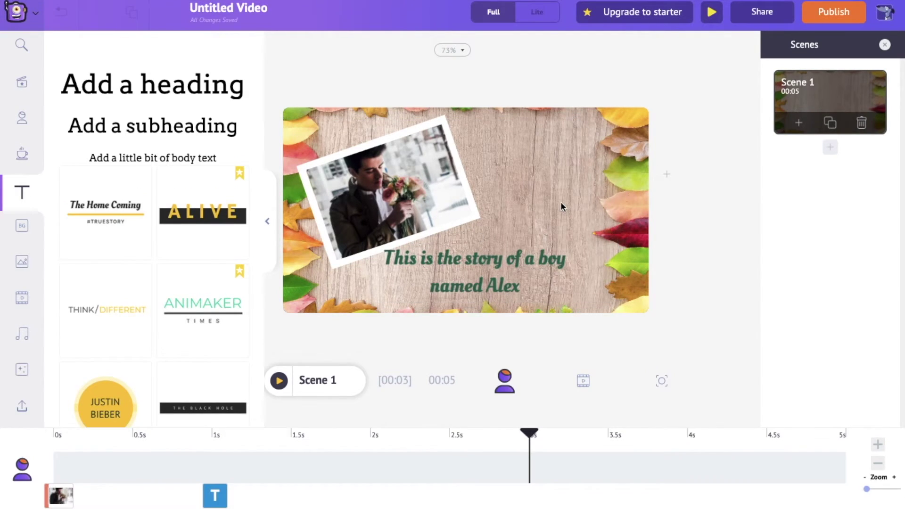
Duplicate Scene 1 and replace the man's photo in Scene 2 with the uploaded photo of the woman in a sweater.
{"action": "left_click", "coordinate": [830, 123]}
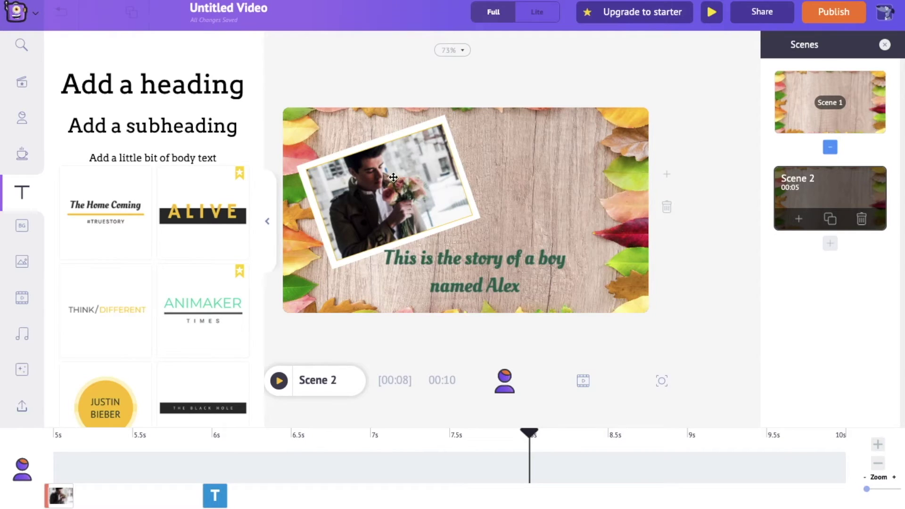
{"action": "left_click", "coordinate": [411, 188]}
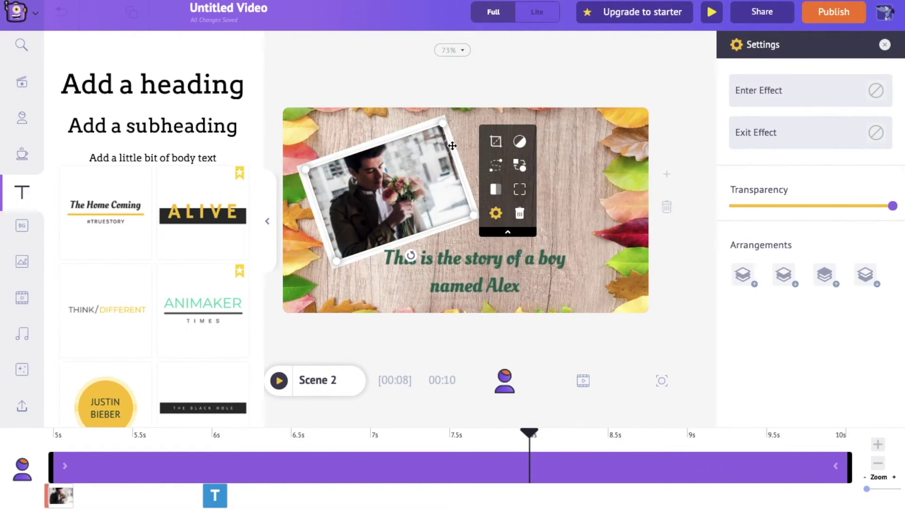
{"action": "left_click", "coordinate": [520, 166]}
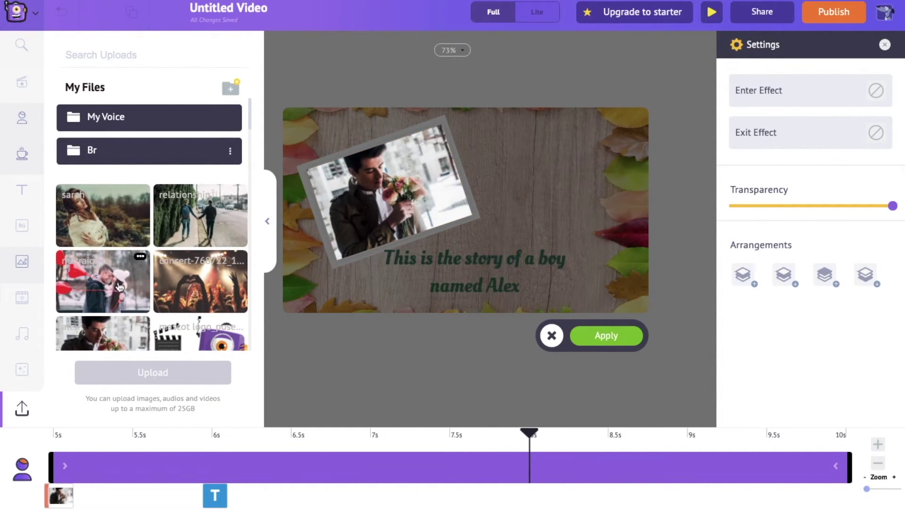
{"action": "left_click", "coordinate": [103, 217]}
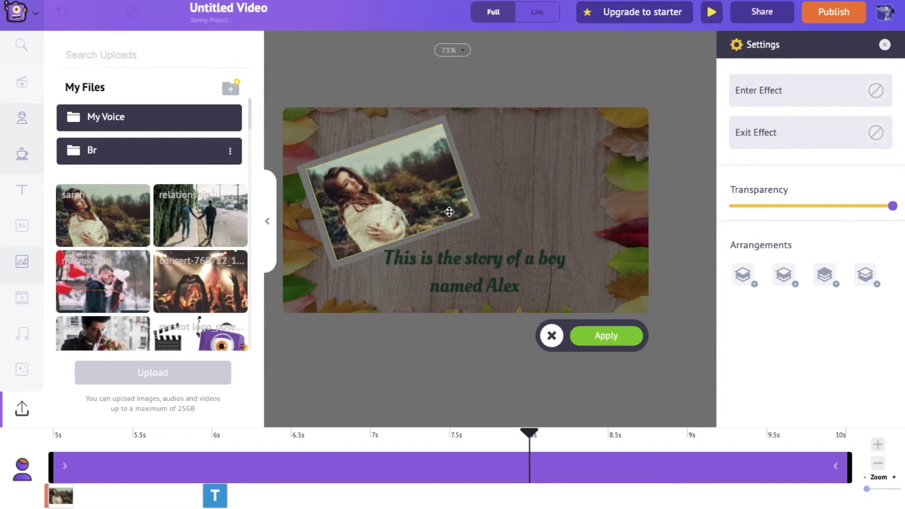
{"action": "left_click", "coordinate": [599, 337]}
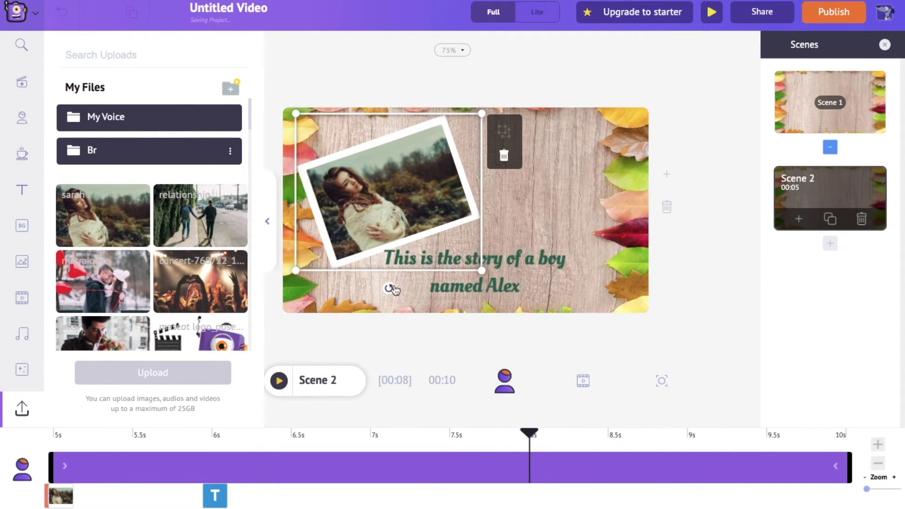
Tilt the woman's framed photo clockwise and move it to the right half of Scene 2.
{"action": "left_click_drag", "start_coordinate": [388, 288], "coordinate": [338, 269]}
{"action": "left_click_drag", "start_coordinate": [428, 201], "coordinate": [572, 197]}
Replace Scene 2's caption with "And a beautiful girl named" followed by her first name, and shift it toward the left.
{"action": "double_click", "coordinate": [455, 287]}
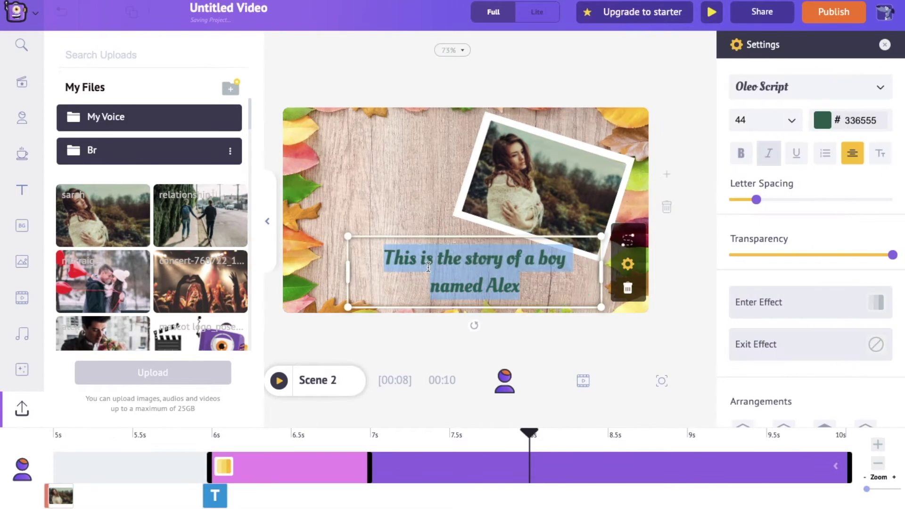
{"action": "type", "text": "And a"}
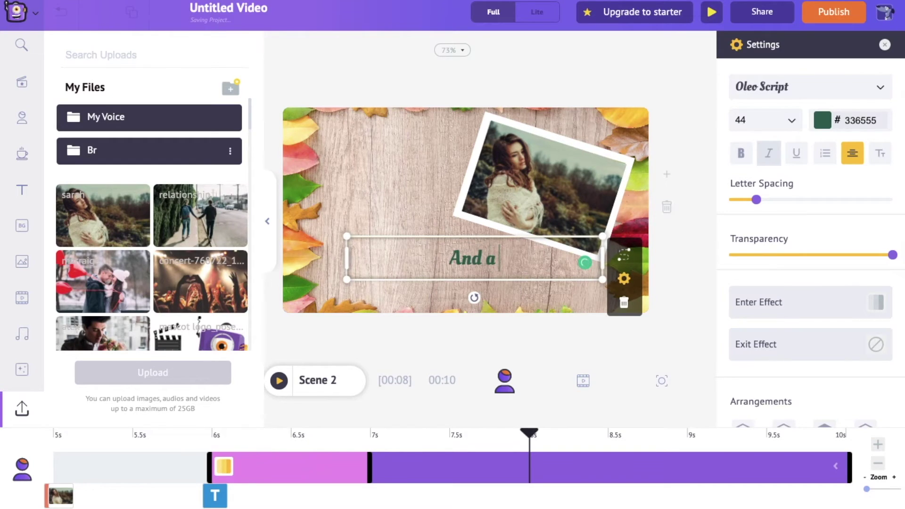
{"action": "type", "text": " beautif"}
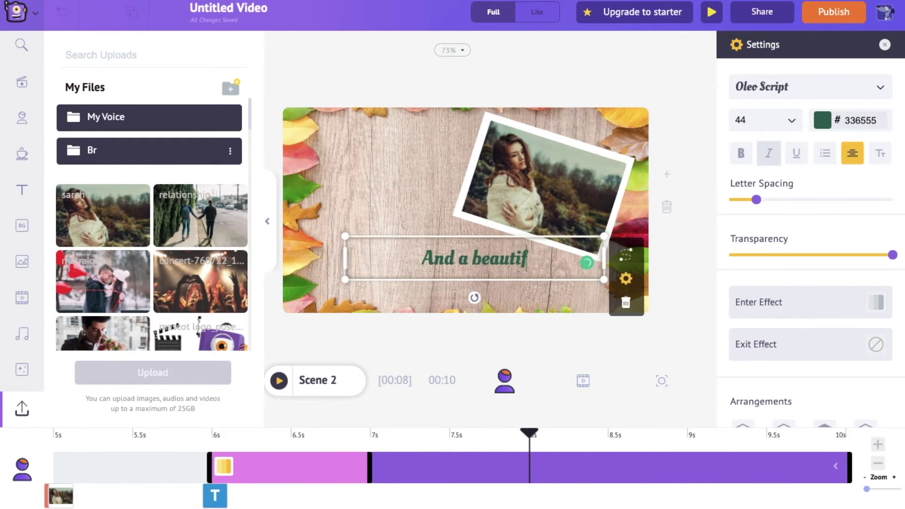
{"action": "type", "text": "ul girl"}
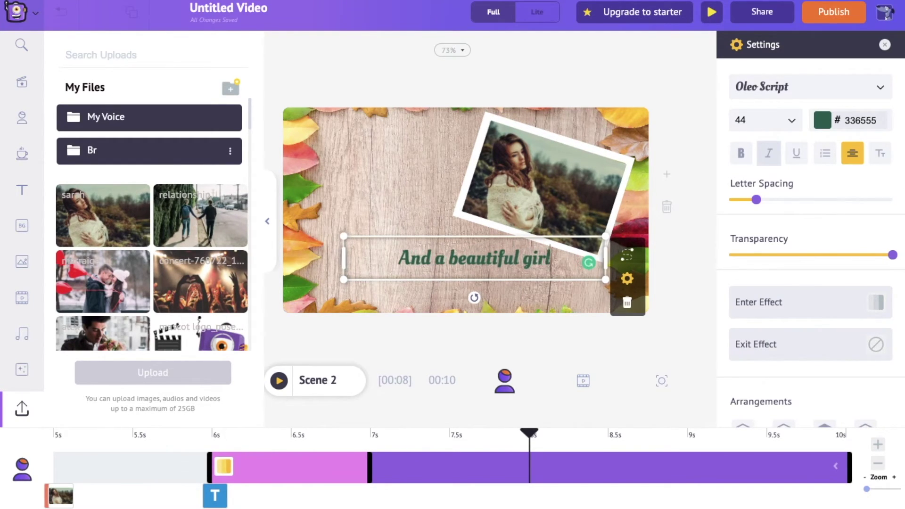
{"action": "type", "text": " named S"}
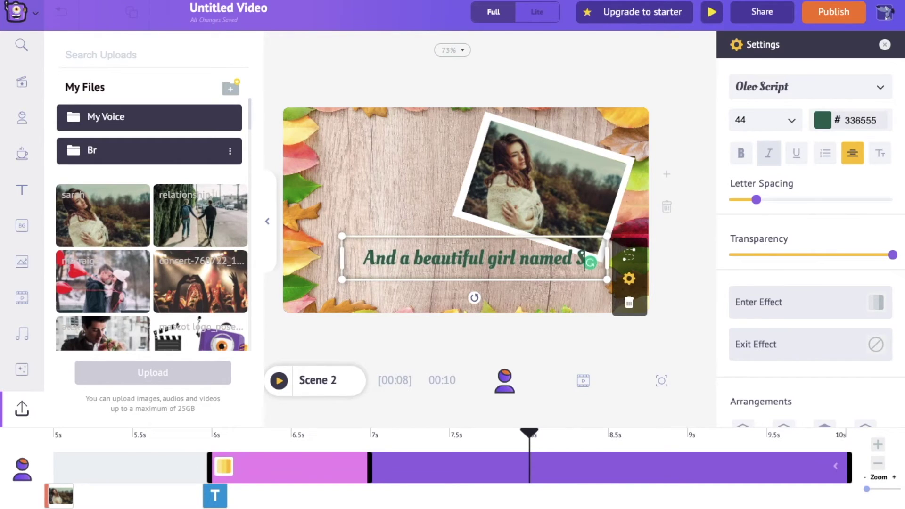
{"action": "type", "text": "arah"}
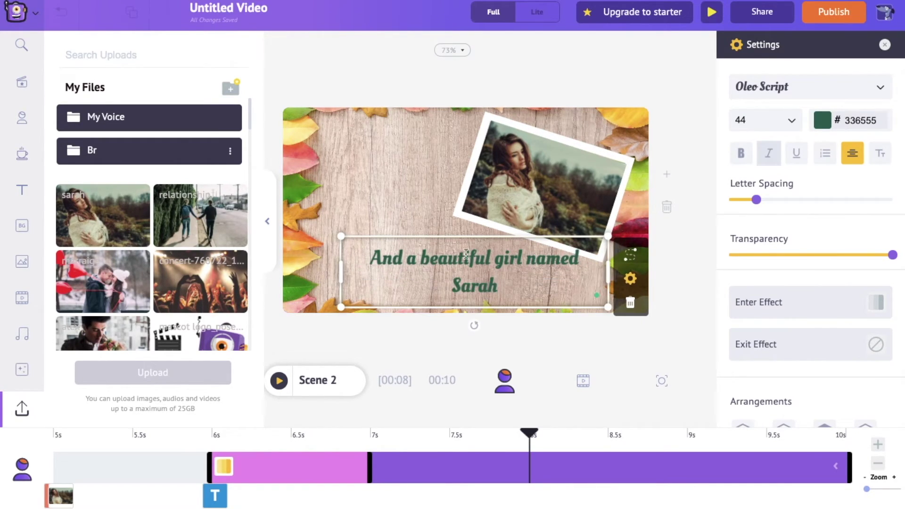
{"action": "left_click_drag", "start_coordinate": [472, 235], "coordinate": [425, 236]}
Shift the camera move's frame in Scene 2 left to enclose the caption and photo, and preview the scene.
{"action": "left_click", "coordinate": [661, 383]}
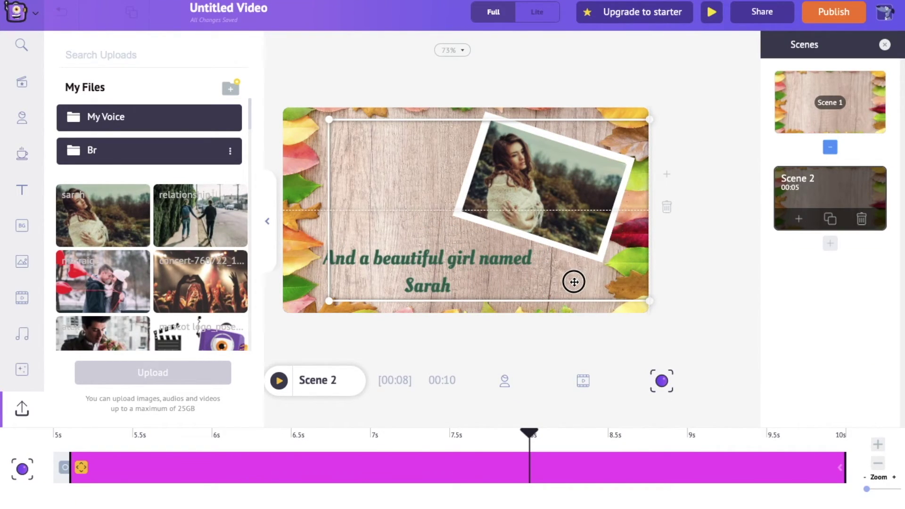
{"action": "left_click_drag", "start_coordinate": [563, 281], "coordinate": [543, 284]}
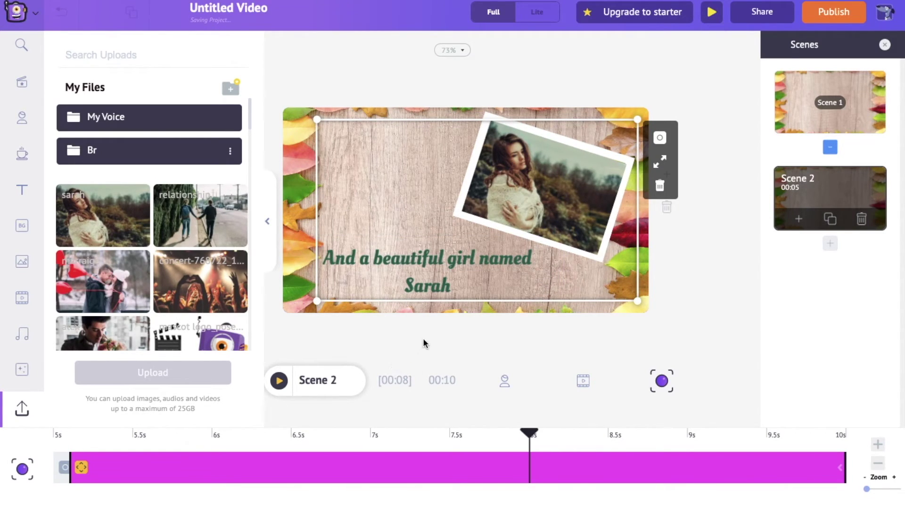
{"action": "left_click", "coordinate": [280, 381]}
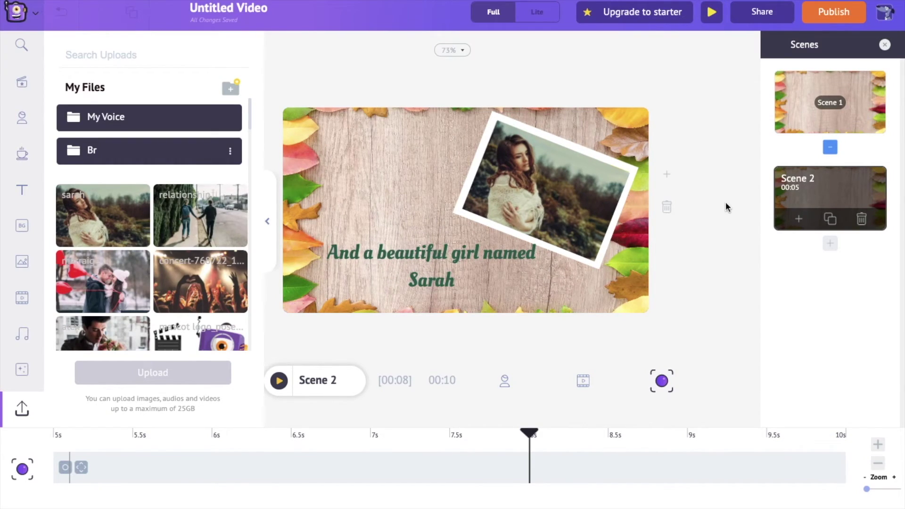
{"action": "left_click", "coordinate": [708, 300]}
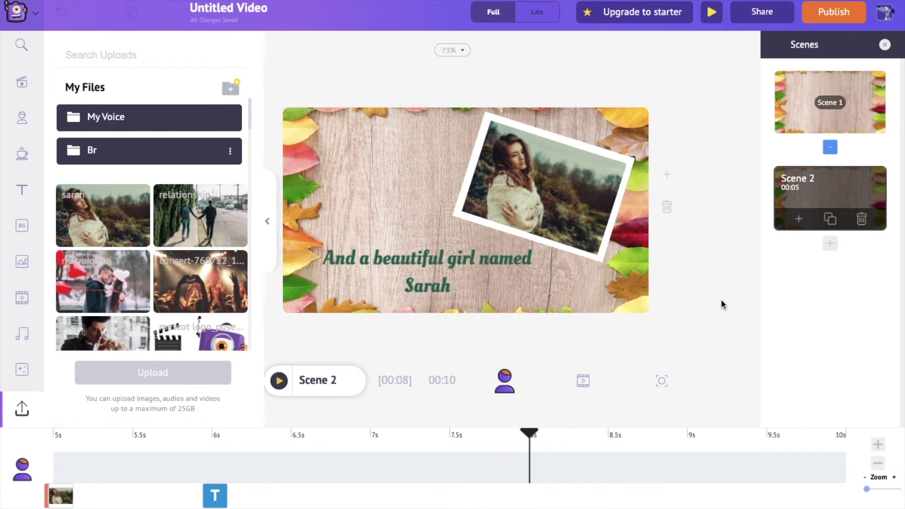
Duplicate Scene 2 and change Scene 3's background to the wooden musical instruments background found by searching for "instrument".
{"action": "left_click", "coordinate": [832, 220]}
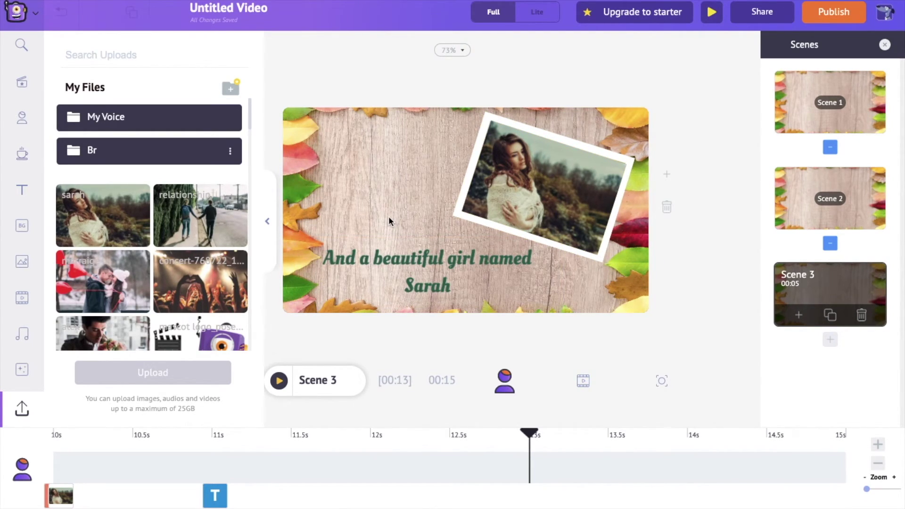
{"action": "left_click", "coordinate": [22, 234]}
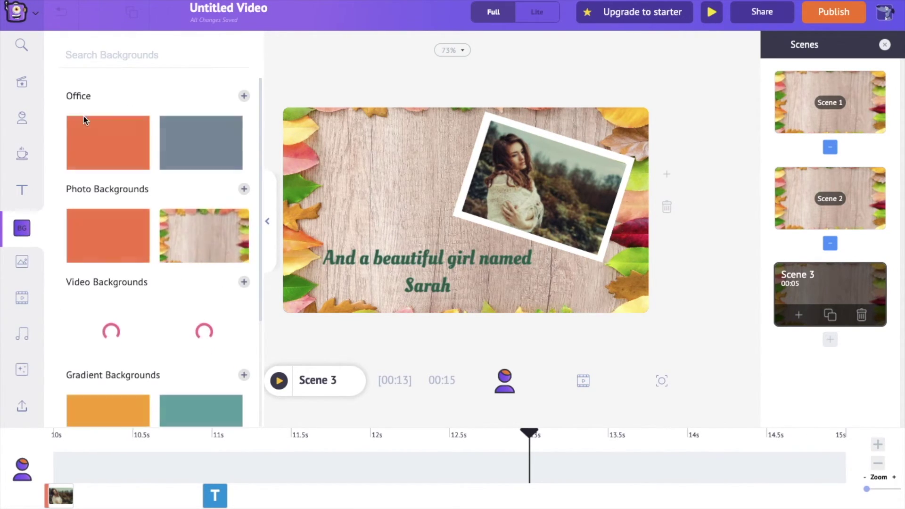
{"action": "left_click", "coordinate": [109, 56]}
{"action": "type", "text": "ins"}
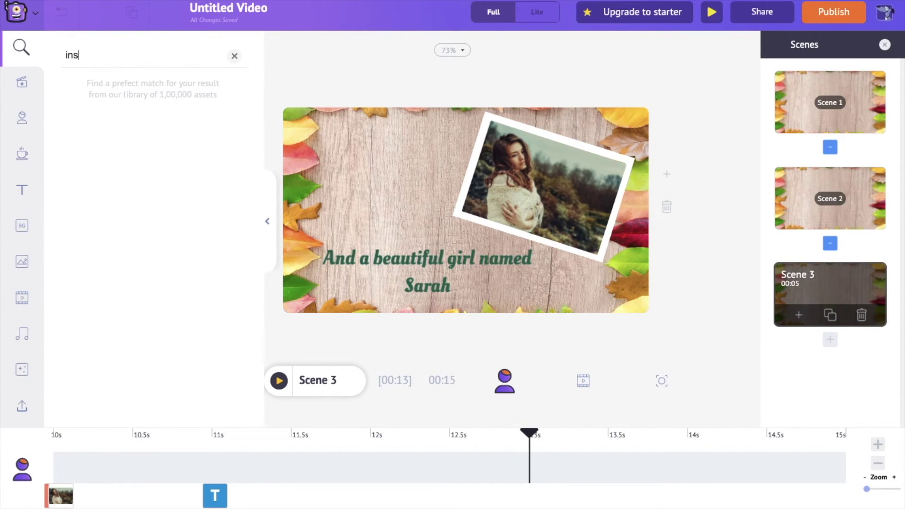
{"action": "type", "text": "trument"}
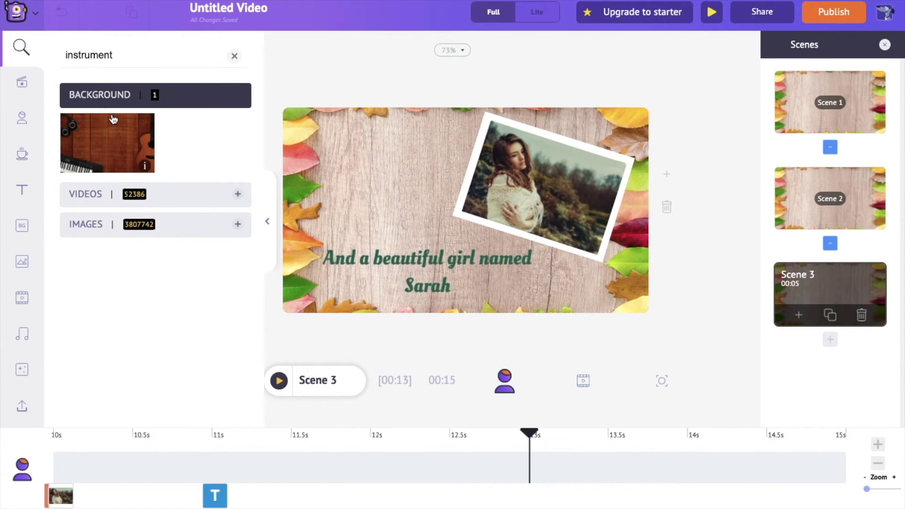
{"action": "left_click", "coordinate": [113, 142]}
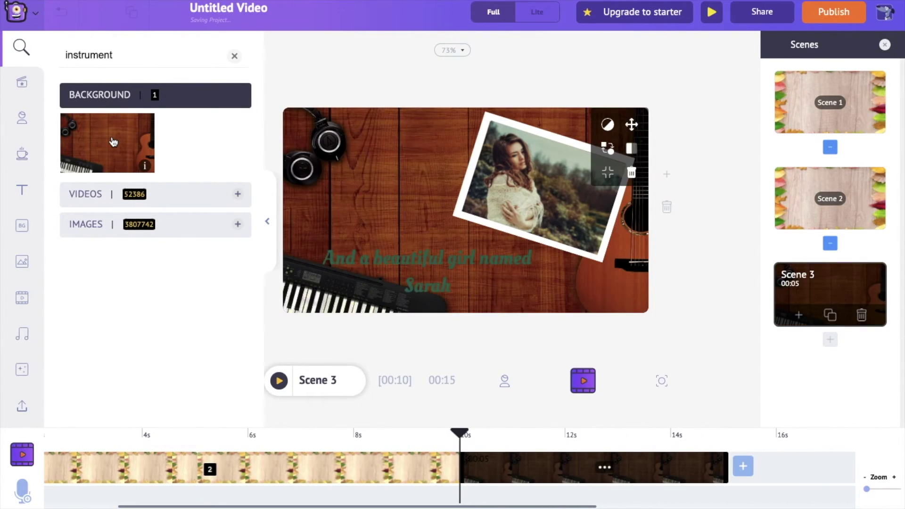
Replace the woman's photo in Scene 3's frame with the uploaded concert crowd photo and apply the change.
{"action": "left_click", "coordinate": [529, 189]}
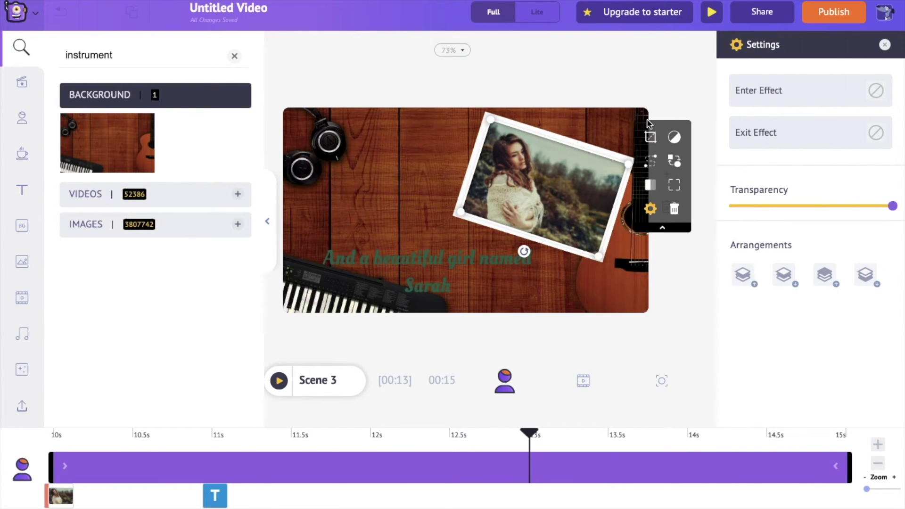
{"action": "left_click", "coordinate": [674, 159]}
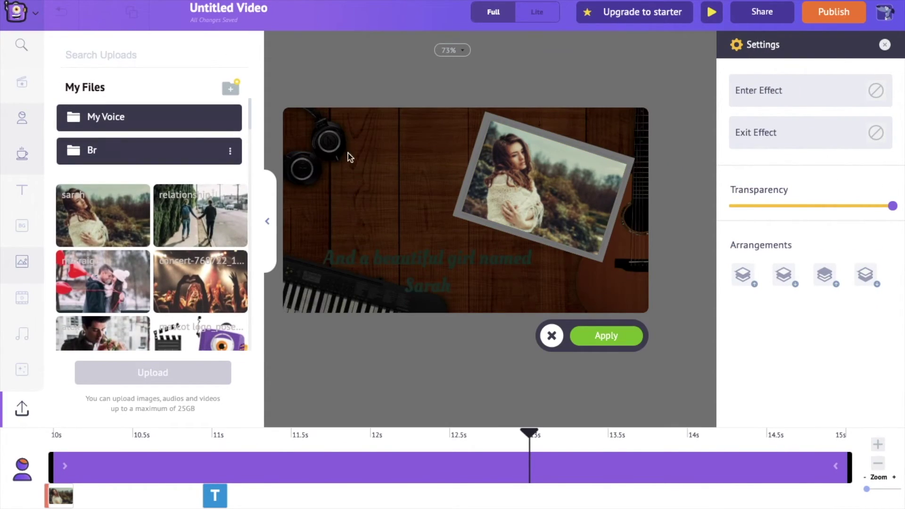
{"action": "scroll", "coordinate": [151, 279], "scroll_direction": "down", "scroll_amount": 1}
{"action": "left_click", "coordinate": [203, 240]}
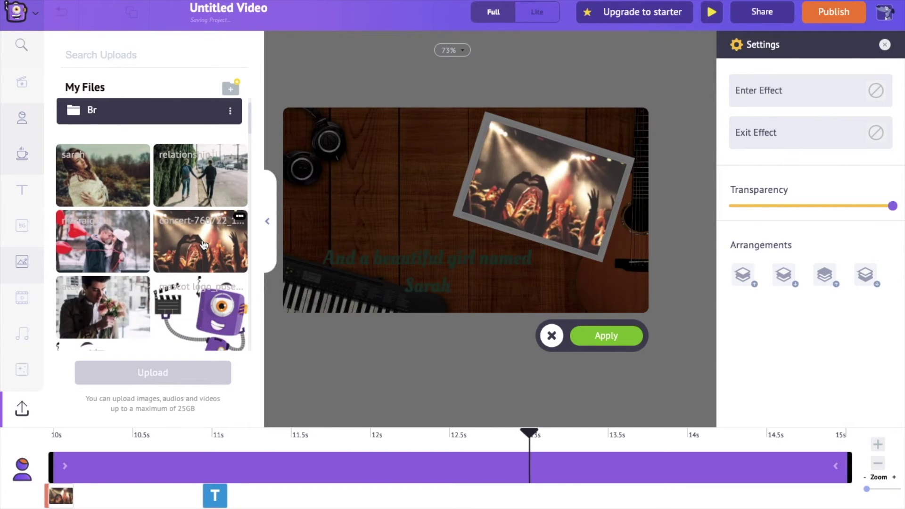
{"action": "left_click", "coordinate": [602, 336]}
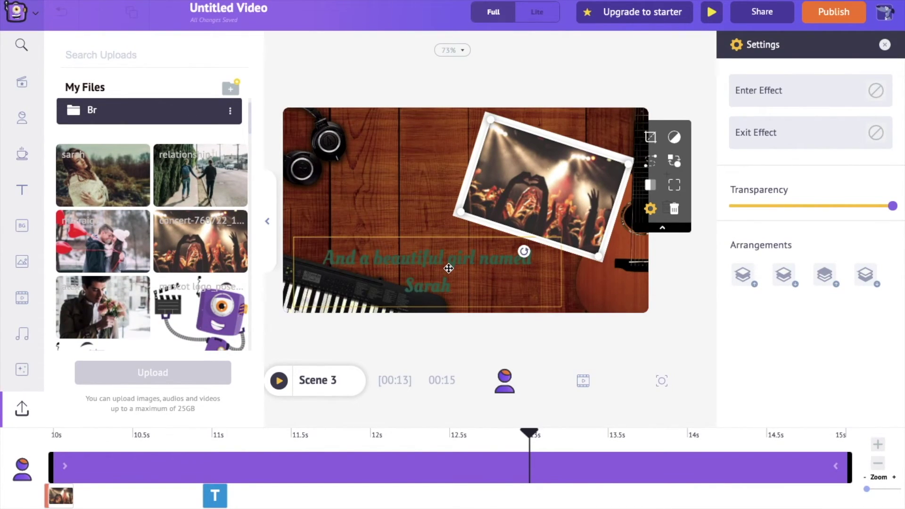
Rewrite Scene 3's caption as "IN 2015, they met for the first time at a music concert", in green 5FD3AC at size 35, shifted slightly right.
{"action": "left_click", "coordinate": [448, 268]}
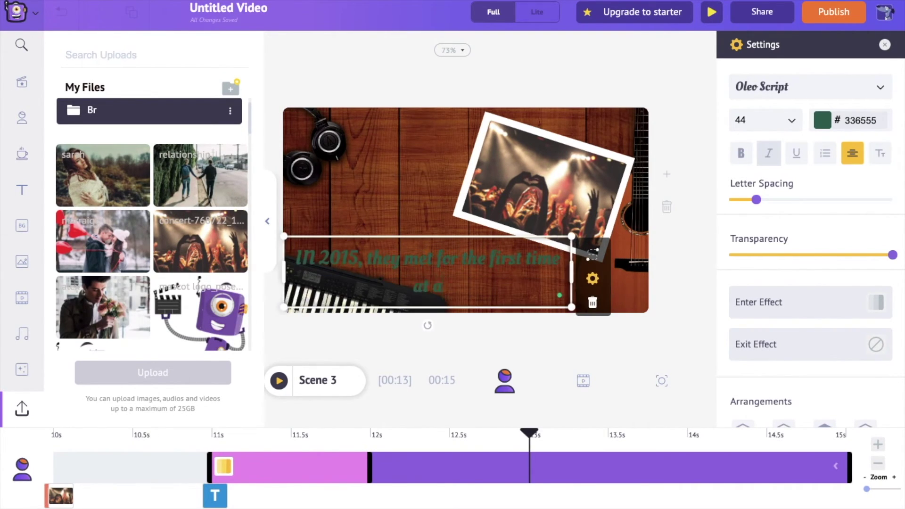
{"action": "left_click", "coordinate": [822, 121]}
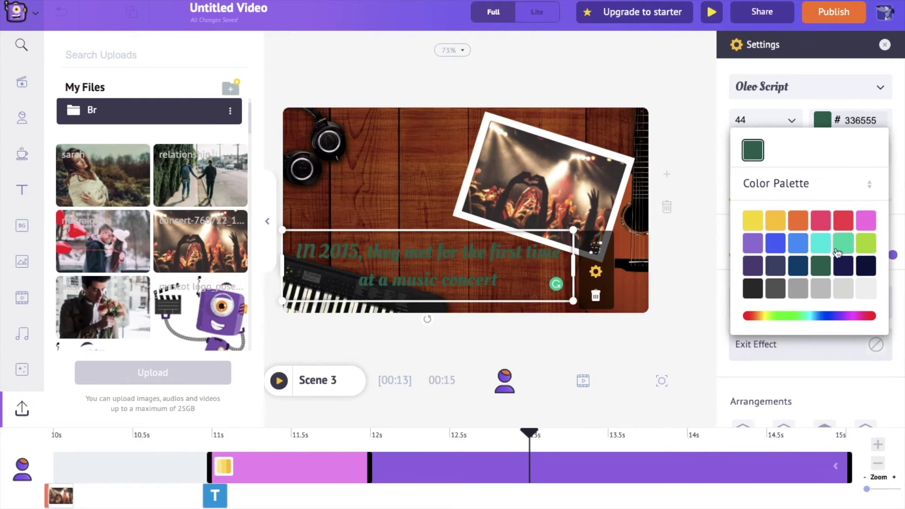
{"action": "left_click", "coordinate": [832, 241]}
{"action": "left_click", "coordinate": [780, 122]}
{"action": "scroll", "coordinate": [781, 121], "scroll_direction": "down", "scroll_amount": 9}
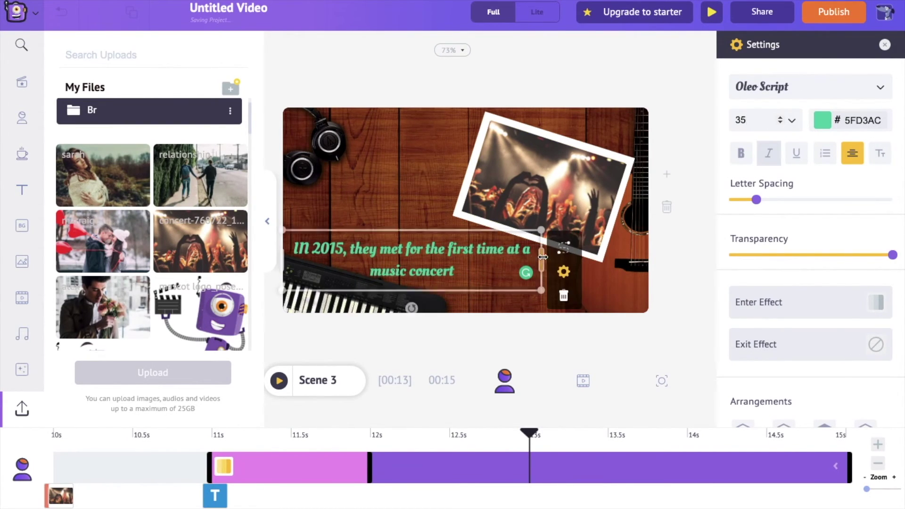
{"action": "left_click_drag", "start_coordinate": [469, 229], "coordinate": [496, 234]}
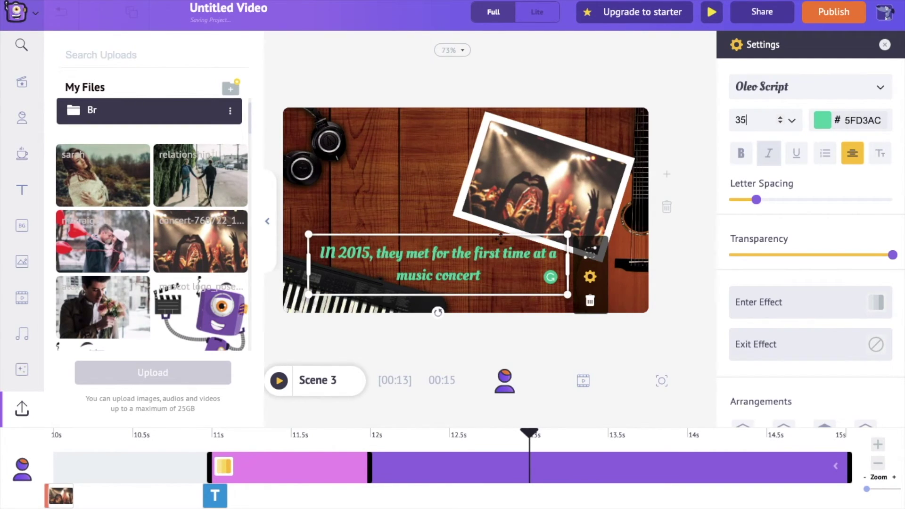
Shift Scene 3's camera frame slightly left to cover the whole caption, and preview the scene.
{"action": "left_click", "coordinate": [662, 381]}
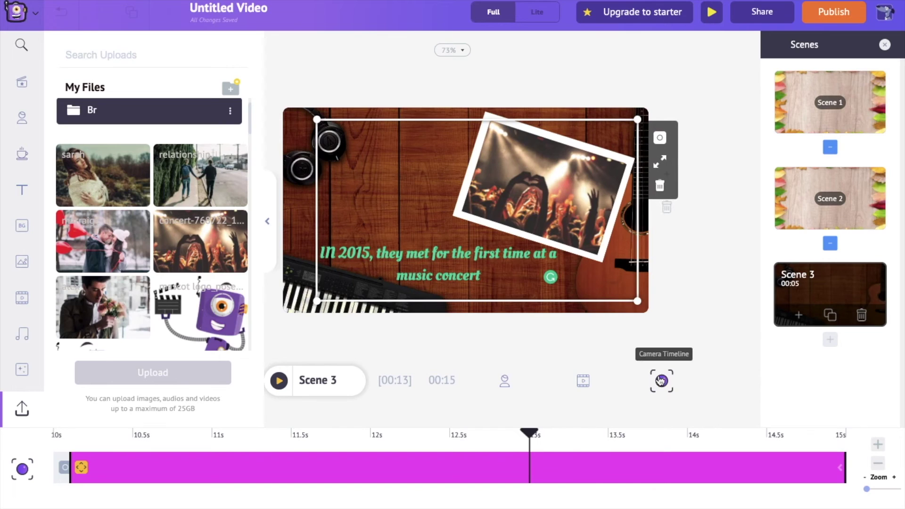
{"action": "left_click_drag", "start_coordinate": [586, 289], "coordinate": [572, 289]}
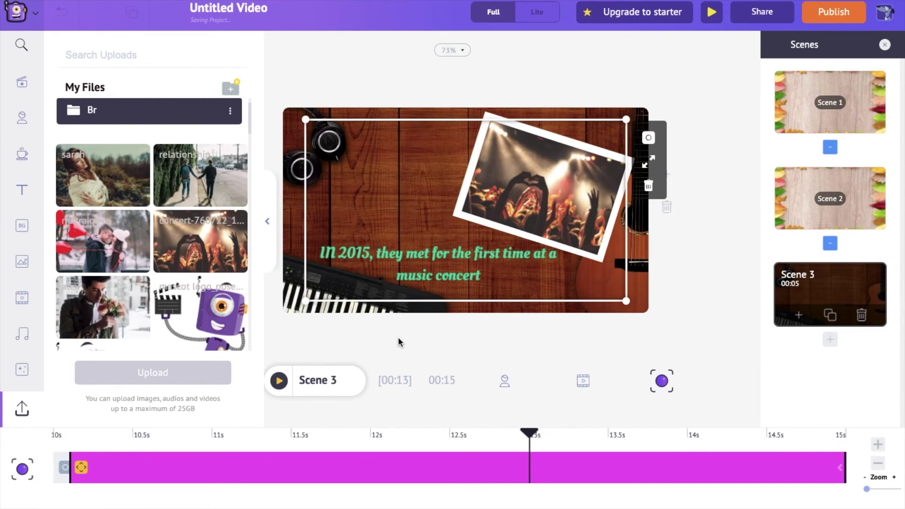
{"action": "left_click", "coordinate": [279, 380]}
Duplicate Scene 3 and change Scene 4's background to the LOVE wooden blocks photo background.
{"action": "left_click", "coordinate": [832, 317]}
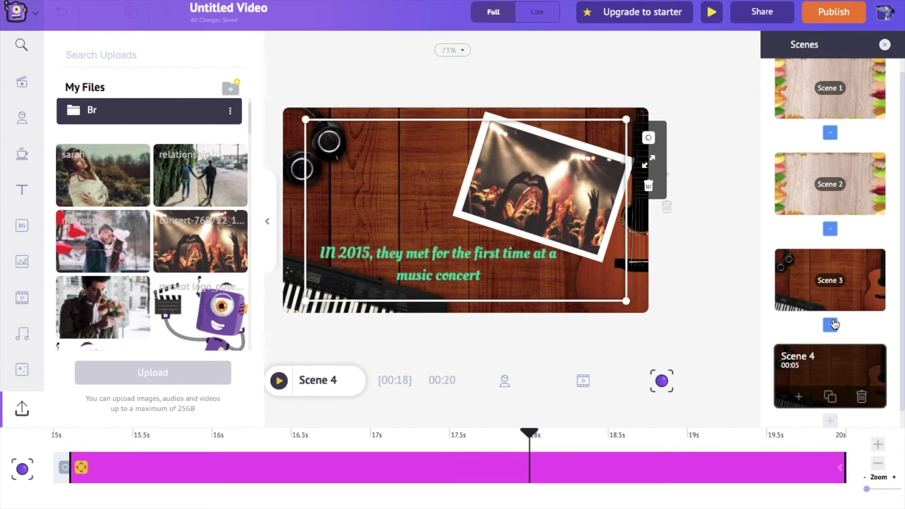
{"action": "left_click", "coordinate": [21, 226]}
{"action": "left_click", "coordinate": [243, 188]}
{"action": "left_click", "coordinate": [205, 321]}
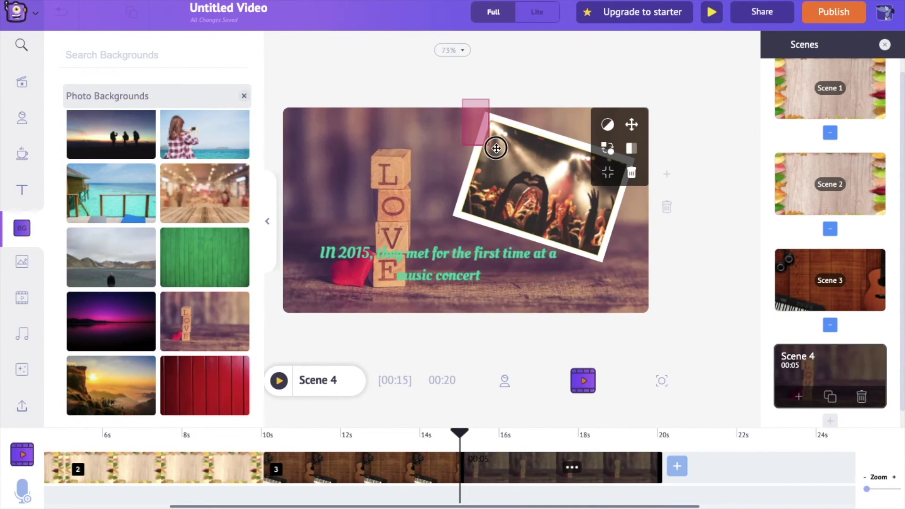
Straighten the framed concert photo in Scene 4 and move the caption right, away from the LOVE blocks.
{"action": "left_click_drag", "start_coordinate": [544, 280], "coordinate": [591, 196]}
{"action": "left_click_drag", "start_coordinate": [498, 254], "coordinate": [582, 262]}
Replace the concert photo in Scene 4 with the uploaded relationship photo of the couple walking, and apply it.
{"action": "left_click", "coordinate": [551, 172]}
{"action": "left_click", "coordinate": [672, 170]}
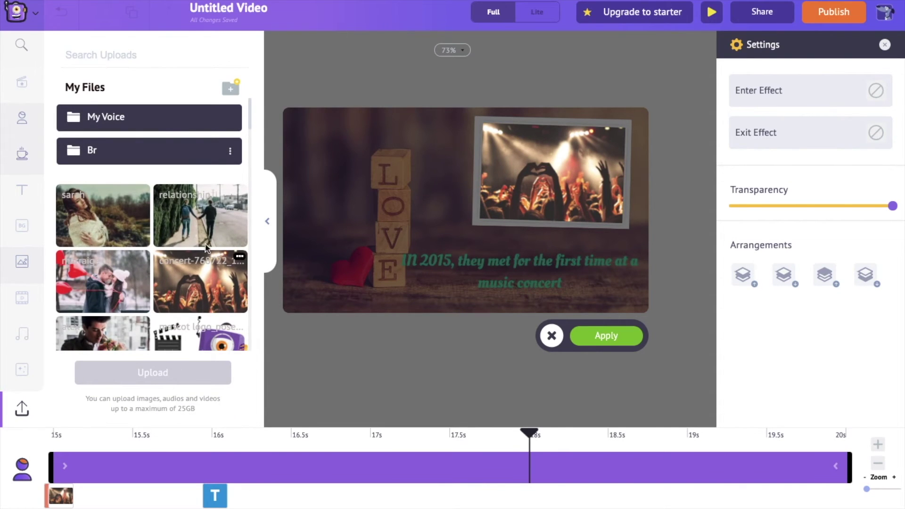
{"action": "left_click", "coordinate": [215, 216]}
{"action": "left_click", "coordinate": [598, 335]}
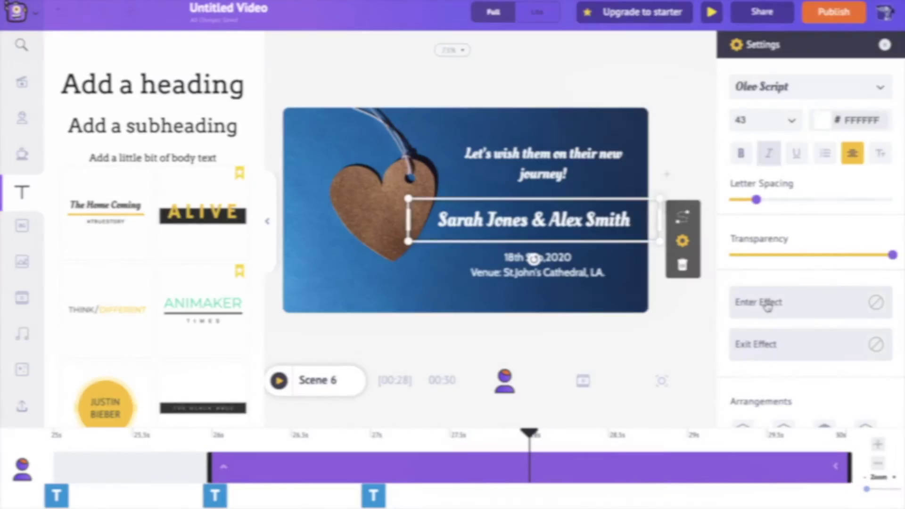
Give the couple's names in Scene 6 a Fade In enter effect, and set an enter effect for the text starting at 27 s.
{"action": "left_click", "coordinate": [773, 301]}
{"action": "scroll", "coordinate": [810, 235], "scroll_direction": "down", "scroll_amount": 3}
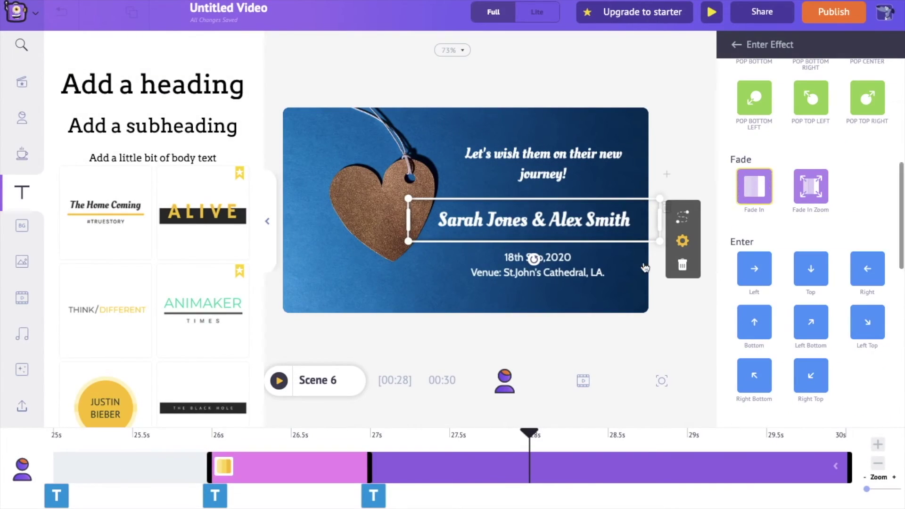
{"action": "left_click", "coordinate": [373, 495]}
{"action": "left_click", "coordinate": [787, 311]}
{"action": "left_click", "coordinate": [701, 241]}
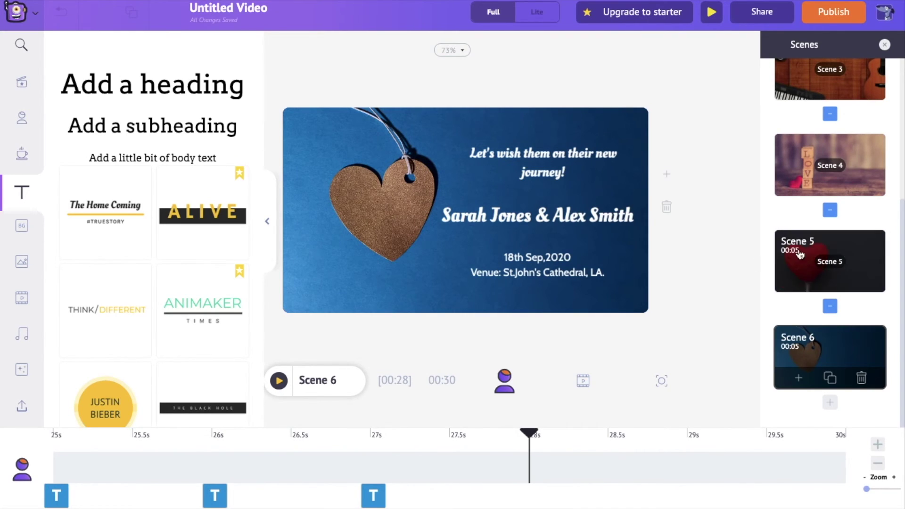
Apply the Fade transition from the Special group between Scene 1 and Scene 2.
{"action": "scroll", "coordinate": [779, 253], "scroll_direction": "up", "scroll_amount": 5}
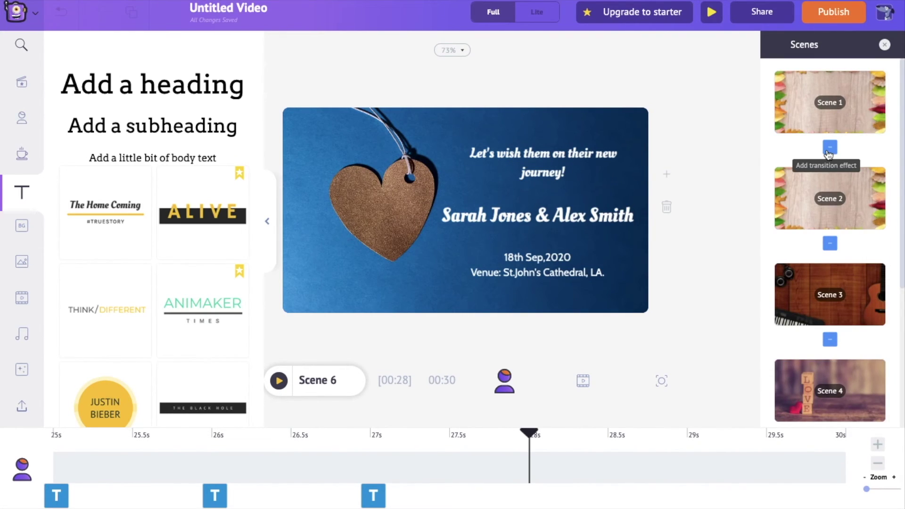
{"action": "left_click", "coordinate": [828, 155]}
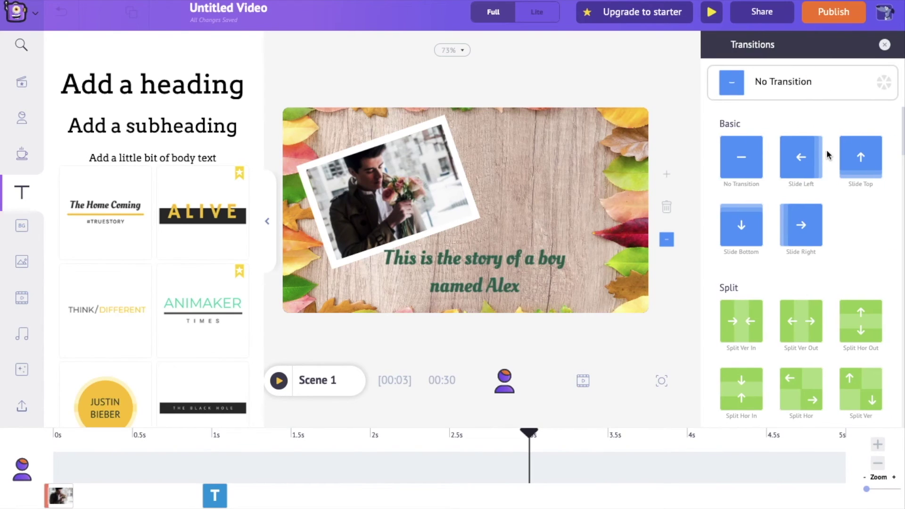
{"action": "scroll", "coordinate": [803, 253], "scroll_direction": "down", "scroll_amount": 15}
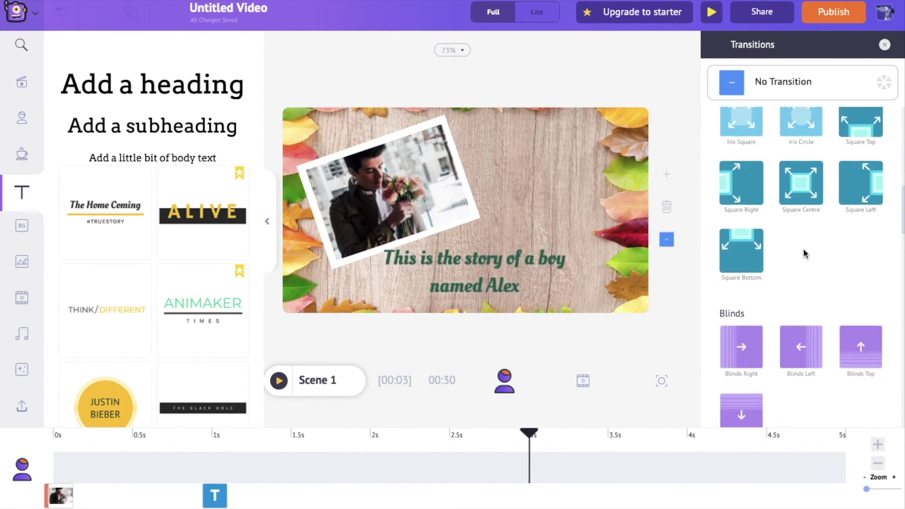
{"action": "scroll", "coordinate": [802, 248], "scroll_direction": "up", "scroll_amount": 1}
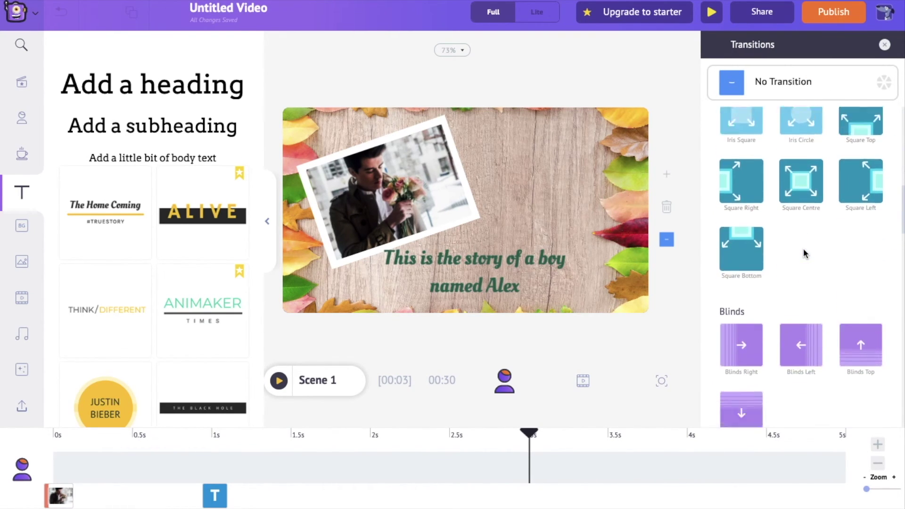
{"action": "scroll", "coordinate": [803, 248], "scroll_direction": "down", "scroll_amount": 4}
{"action": "scroll", "coordinate": [803, 247], "scroll_direction": "down", "scroll_amount": 6}
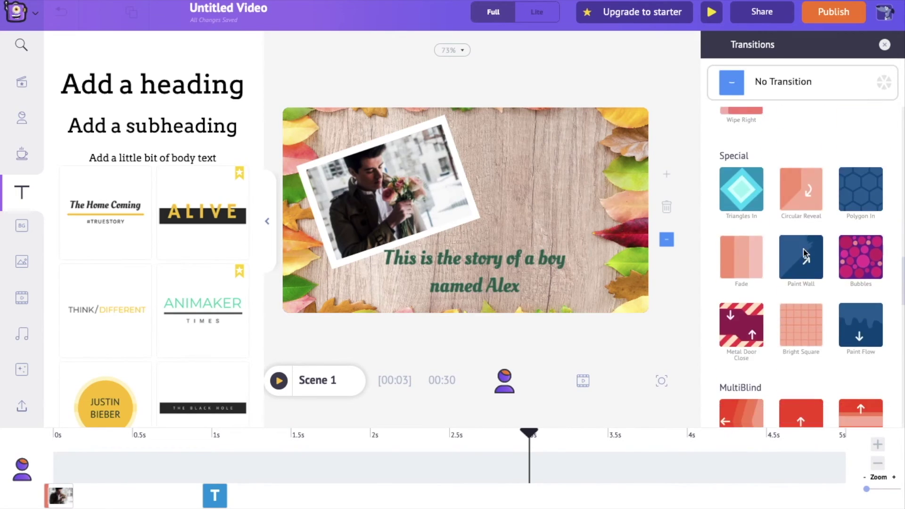
{"action": "scroll", "coordinate": [738, 373], "scroll_direction": "up", "scroll_amount": 2}
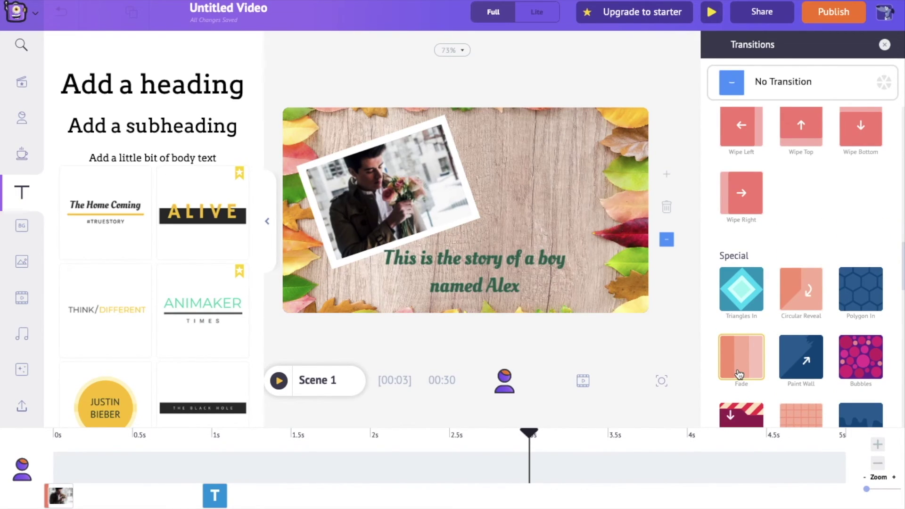
{"action": "left_click", "coordinate": [739, 374]}
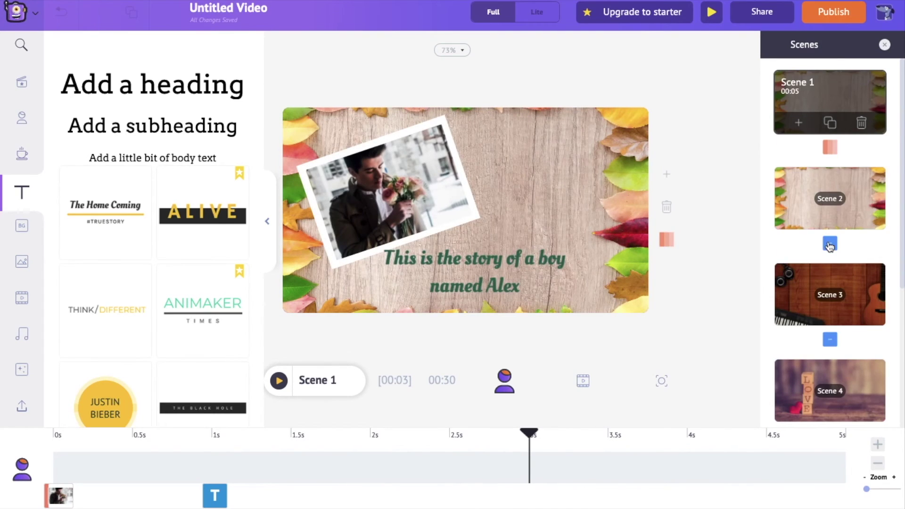
Apply the same Fade transition between the remaining scenes, from Scene 2 through Scene 6.
{"action": "left_click", "coordinate": [829, 248]}
{"action": "scroll", "coordinate": [751, 296], "scroll_direction": "down", "scroll_amount": 8}
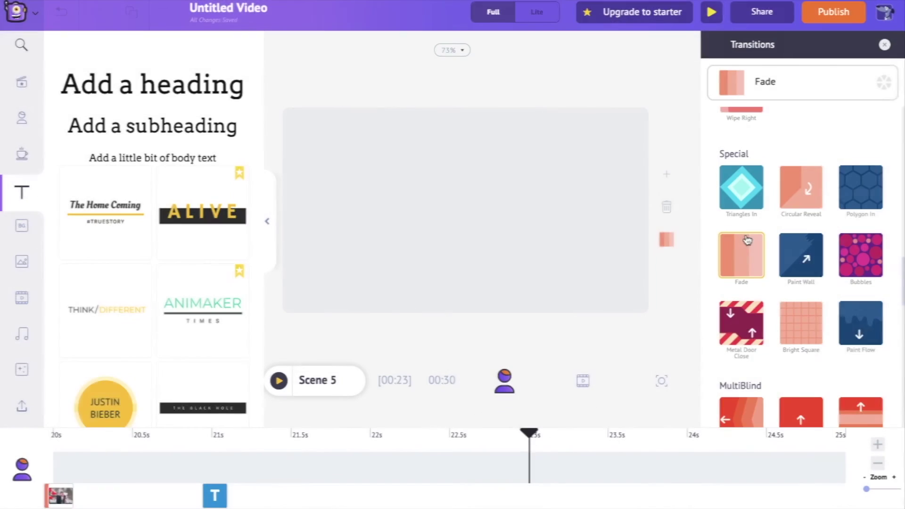
{"action": "left_click", "coordinate": [747, 240]}
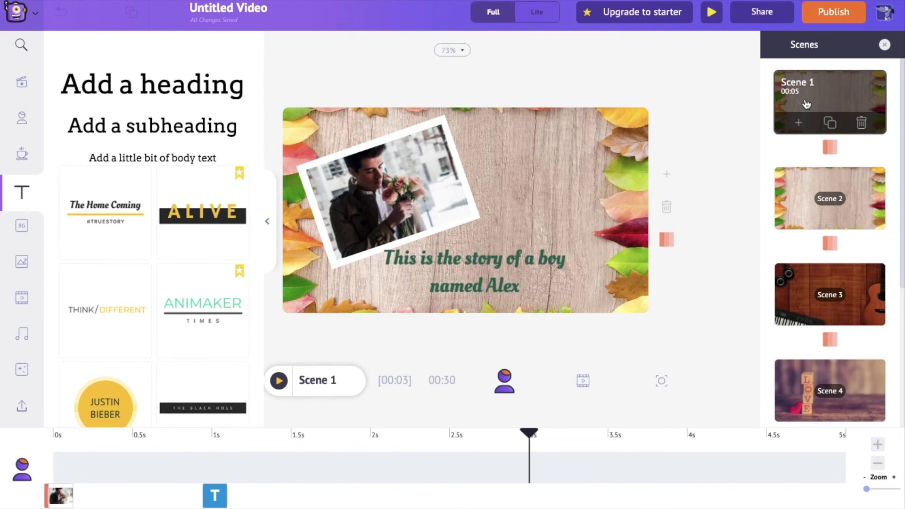
Browse the music library and add the motivational track Looking on bright side to the whole video's timeline.
{"action": "left_click", "coordinate": [23, 335]}
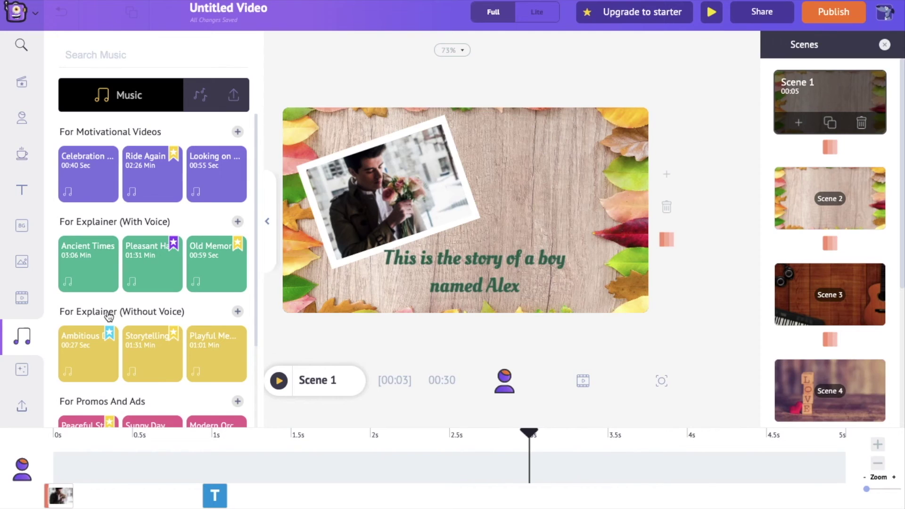
{"action": "mouse_move", "coordinate": [227, 290]}
{"action": "scroll", "coordinate": [181, 320], "scroll_direction": "down", "scroll_amount": 3}
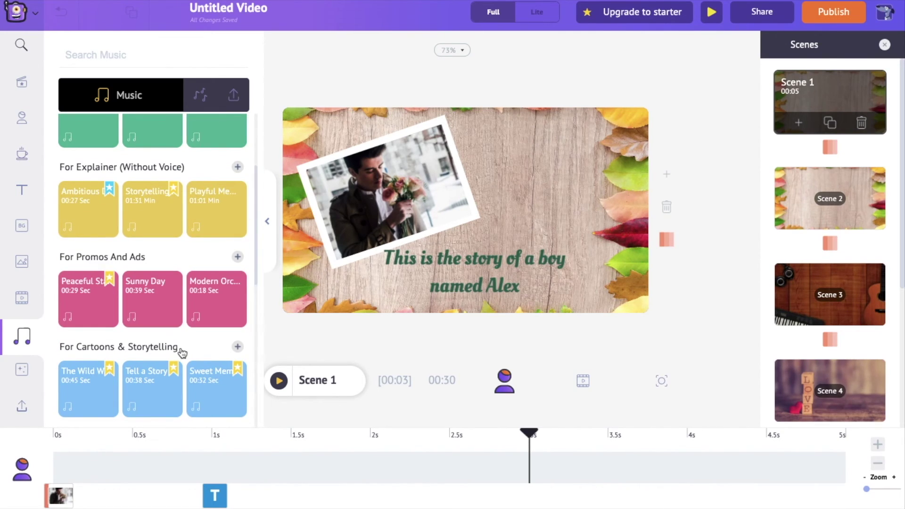
{"action": "scroll", "coordinate": [151, 303], "scroll_direction": "up", "scroll_amount": 3}
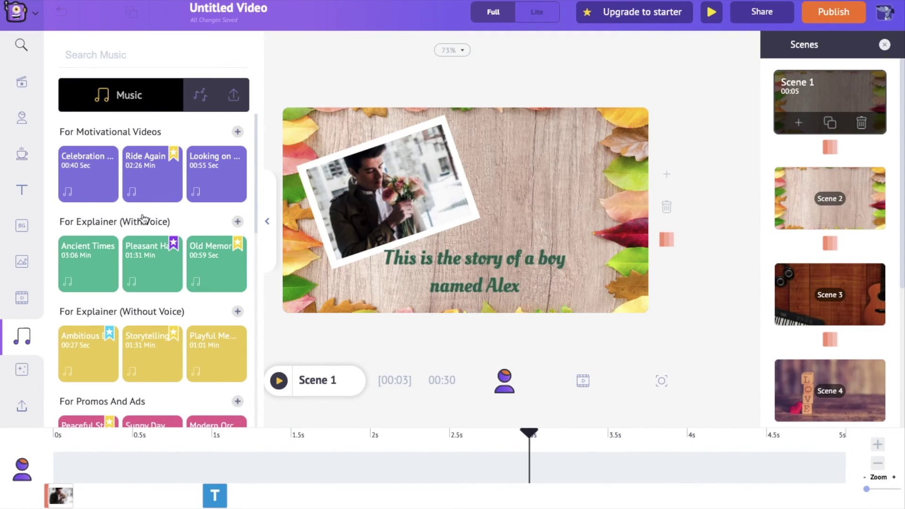
{"action": "mouse_move", "coordinate": [152, 169]}
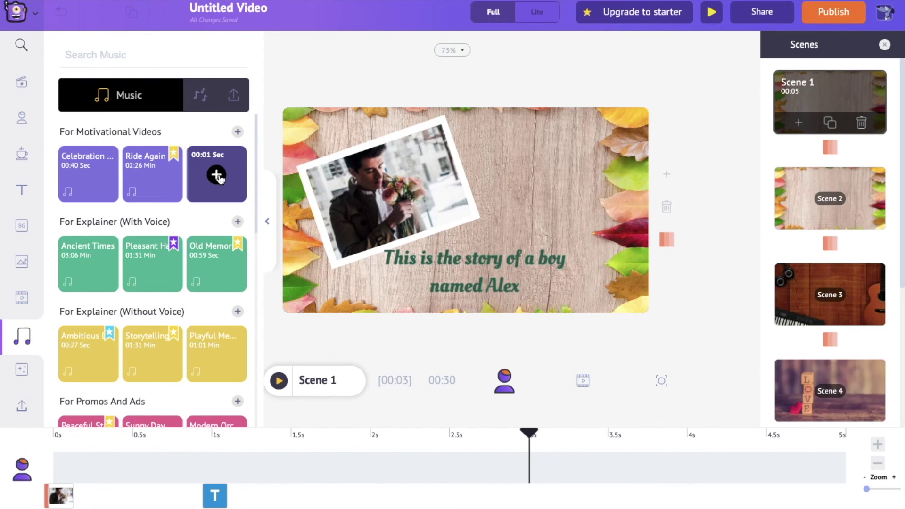
{"action": "left_click", "coordinate": [217, 176]}
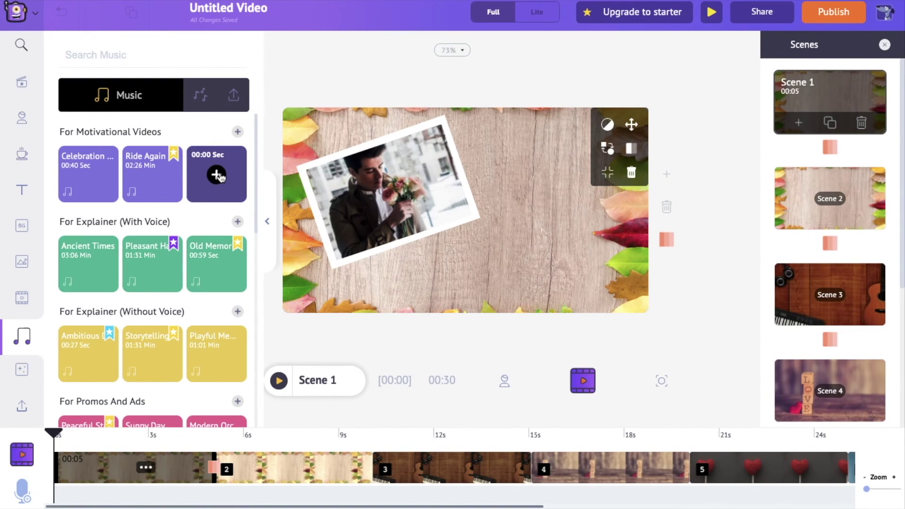
{"action": "left_click", "coordinate": [216, 176]}
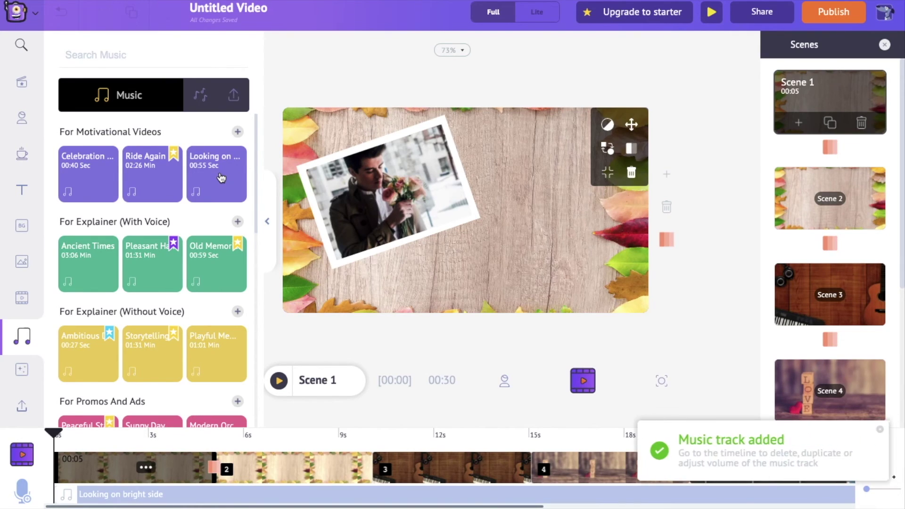
Show the editing options of the Looking on bright side track, and preview the whole video.
{"action": "left_click", "coordinate": [335, 496]}
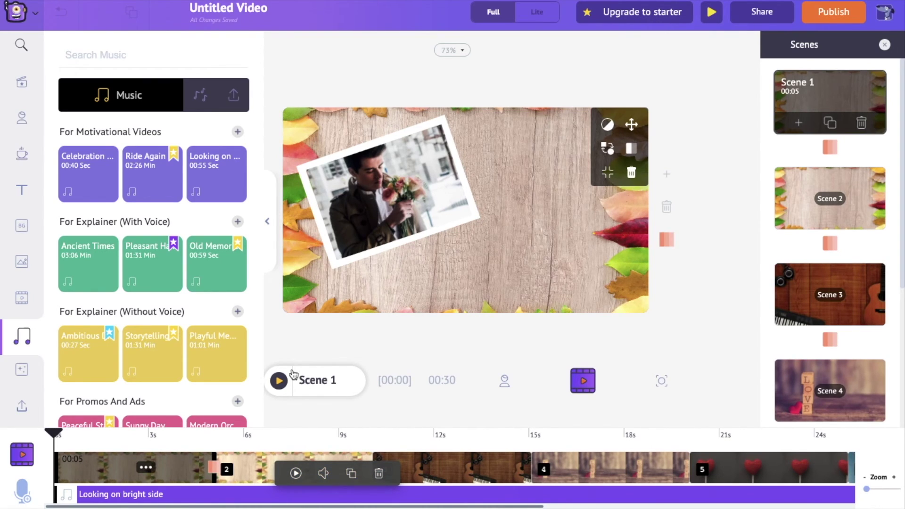
{"action": "left_click", "coordinate": [379, 477]}
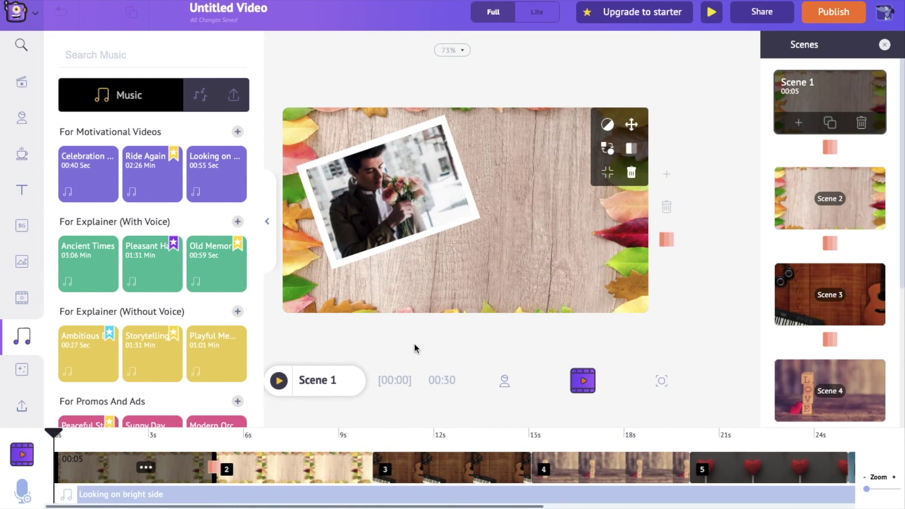
{"action": "left_click", "coordinate": [711, 11]}
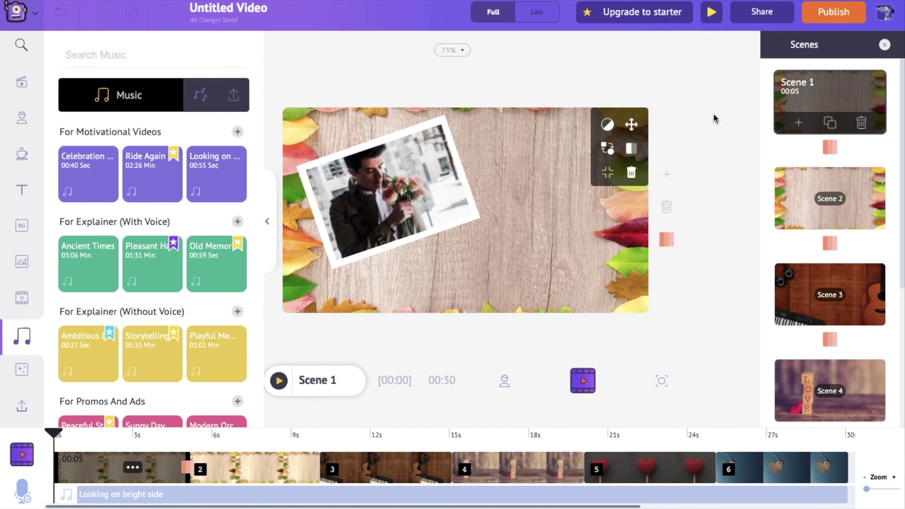
Look through the publishing options and export the project as a video download in HD 720p, mp4 format.
{"action": "left_click", "coordinate": [833, 19]}
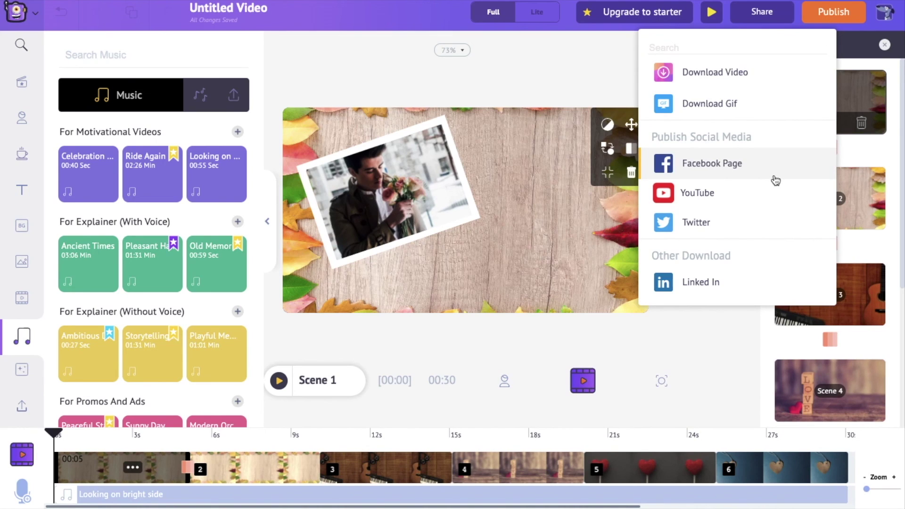
{"action": "scroll", "coordinate": [775, 181], "scroll_direction": "down", "scroll_amount": 10}
{"action": "scroll", "coordinate": [775, 181], "scroll_direction": "up", "scroll_amount": 3}
{"action": "scroll", "coordinate": [764, 189], "scroll_direction": "down", "scroll_amount": 4}
{"action": "scroll", "coordinate": [752, 198], "scroll_direction": "up", "scroll_amount": 10}
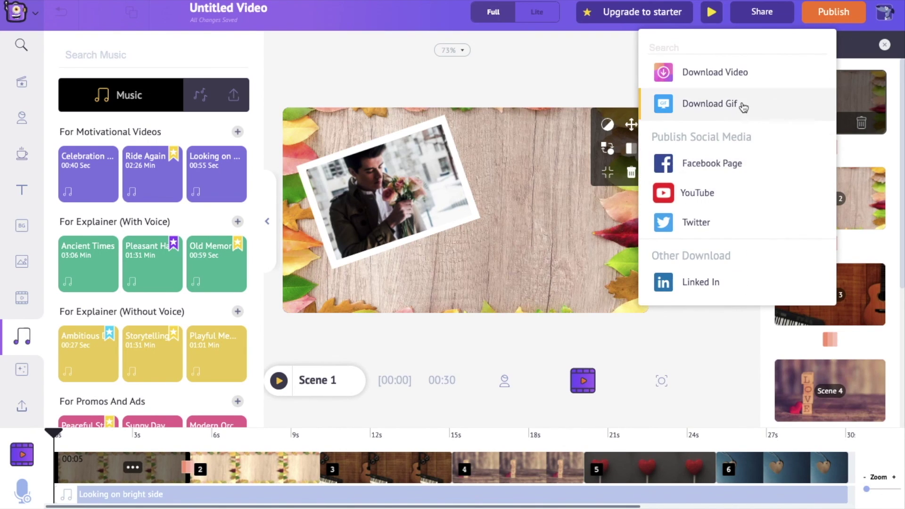
{"action": "left_click", "coordinate": [743, 72]}
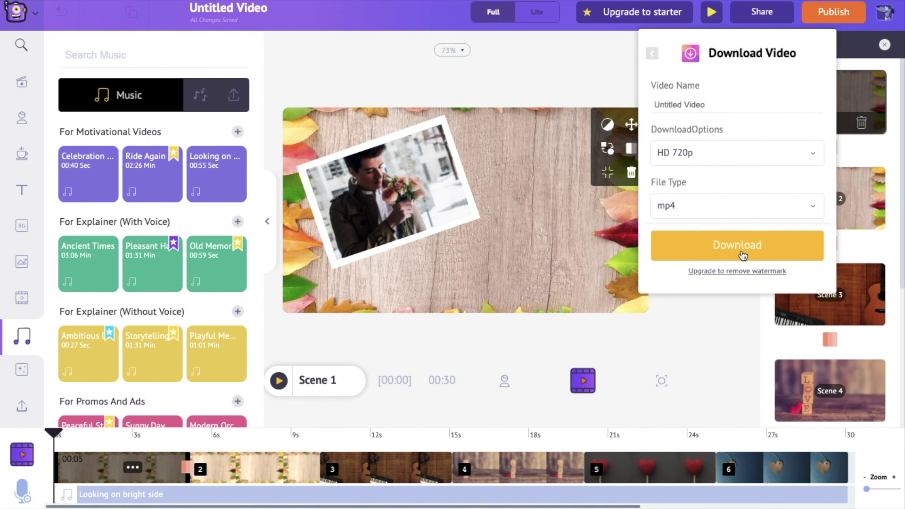
{"action": "left_click", "coordinate": [743, 255]}
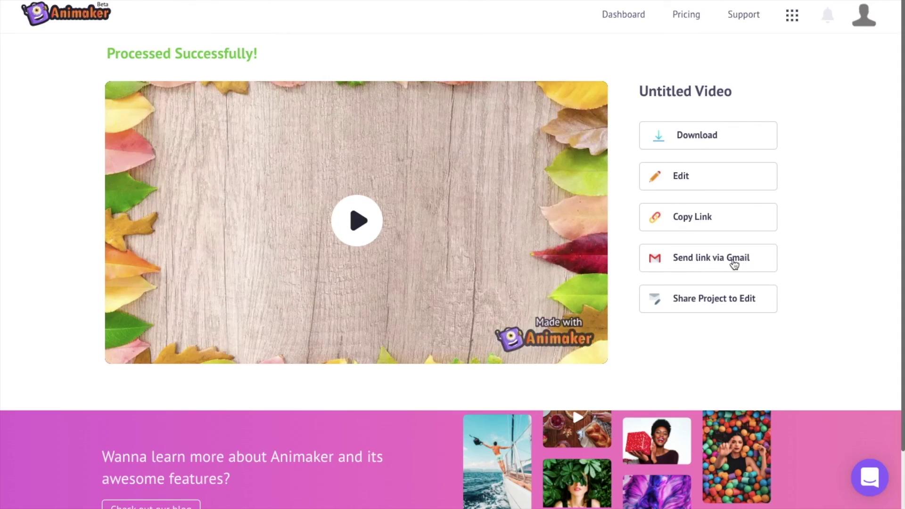